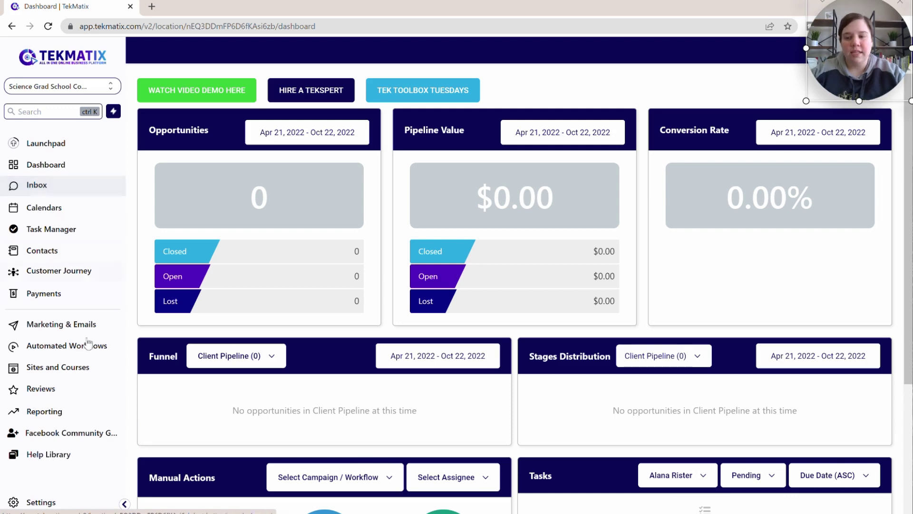
- Open the form builder in Sites and Courses and create a new form
{"action": "left_click", "coordinate": [62, 371]}
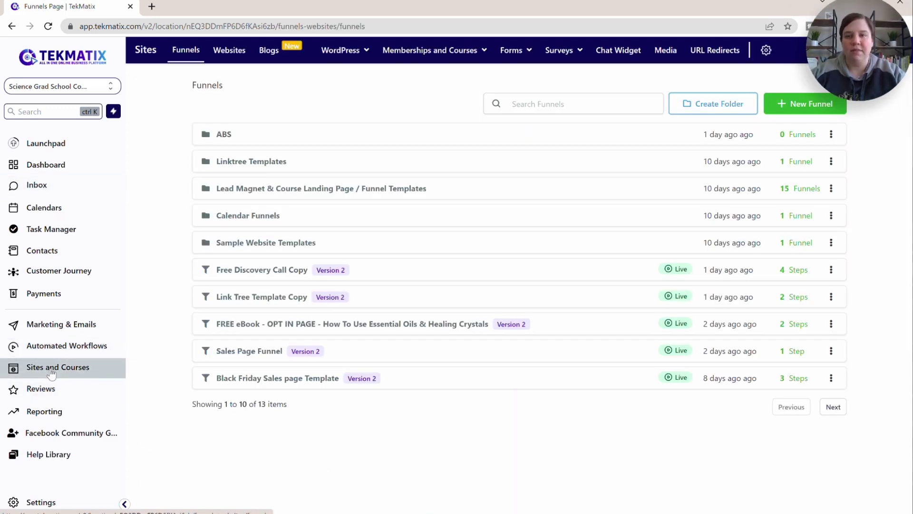
{"action": "mouse_move", "coordinate": [511, 50]}
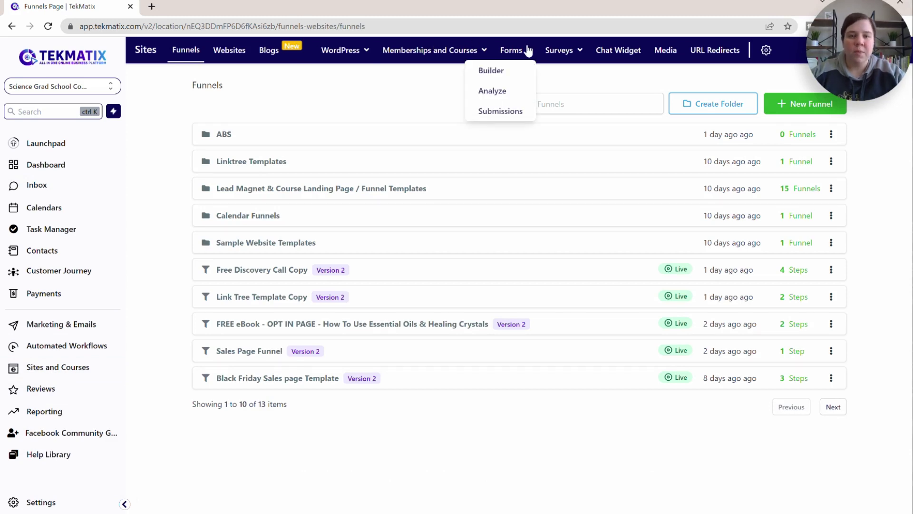
{"action": "left_click", "coordinate": [492, 72]}
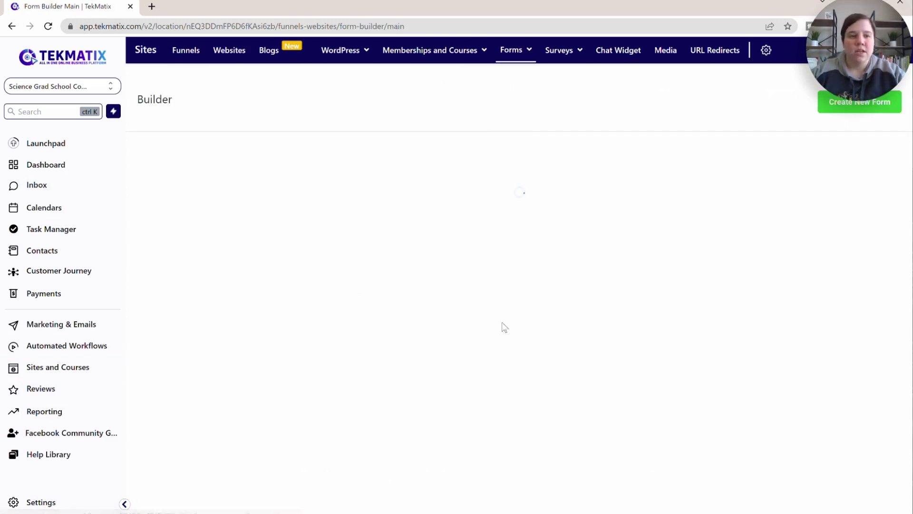
{"action": "mouse_move", "coordinate": [853, 43]}
{"action": "left_click_drag", "start_coordinate": [855, 43], "coordinate": [62, 445]}
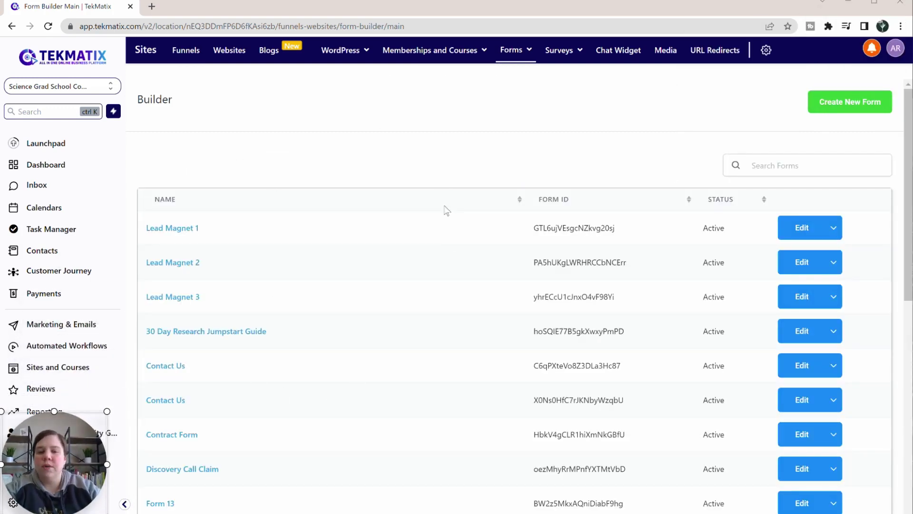
{"action": "scroll", "coordinate": [457, 299], "scroll_direction": "down", "scroll_amount": 6}
{"action": "scroll", "coordinate": [458, 301], "scroll_direction": "up", "scroll_amount": 6}
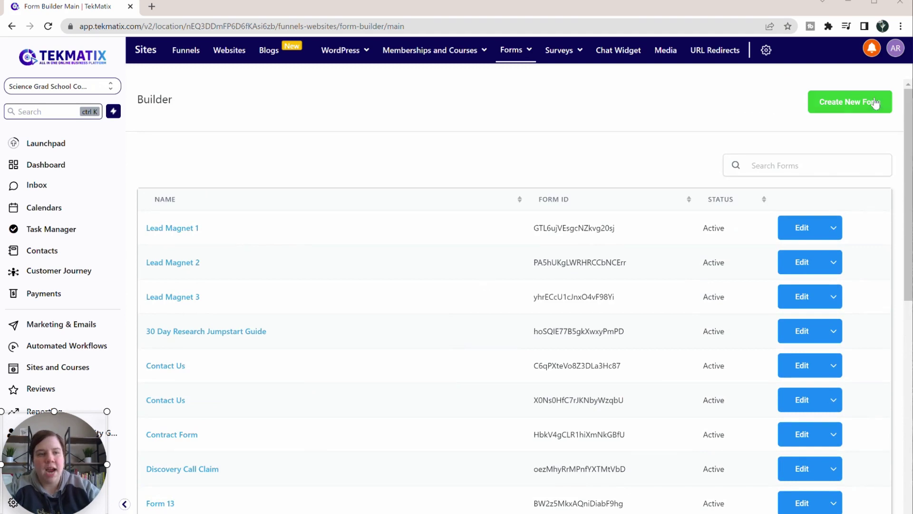
{"action": "left_click", "coordinate": [832, 105]}
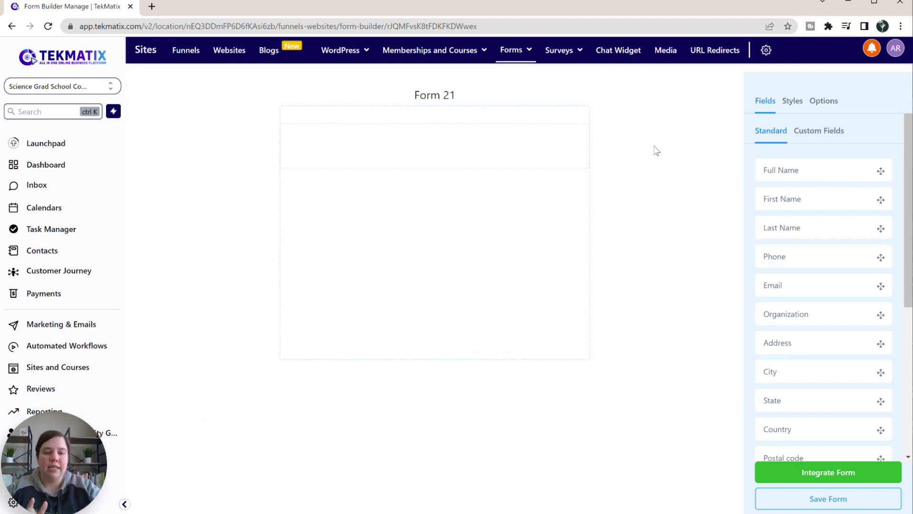
- Rename the new form as "Scientific Research Paper Checklist" in its options
{"action": "left_click", "coordinate": [823, 102]}
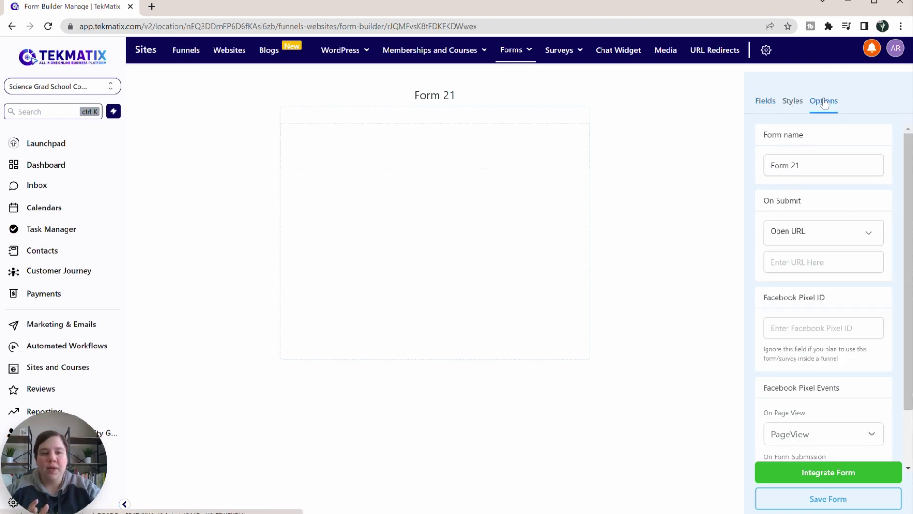
{"action": "left_click", "coordinate": [806, 165]}
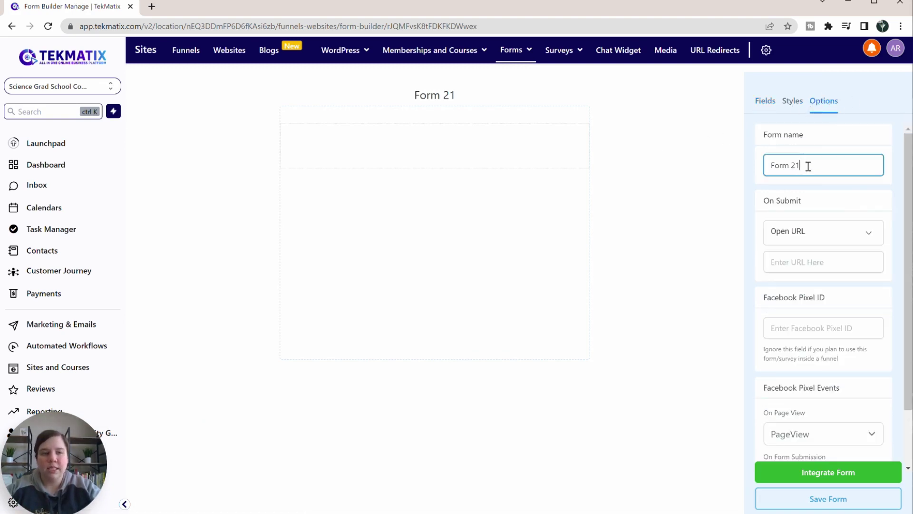
{"action": "left_click_drag", "start_coordinate": [807, 165], "coordinate": [758, 172]}
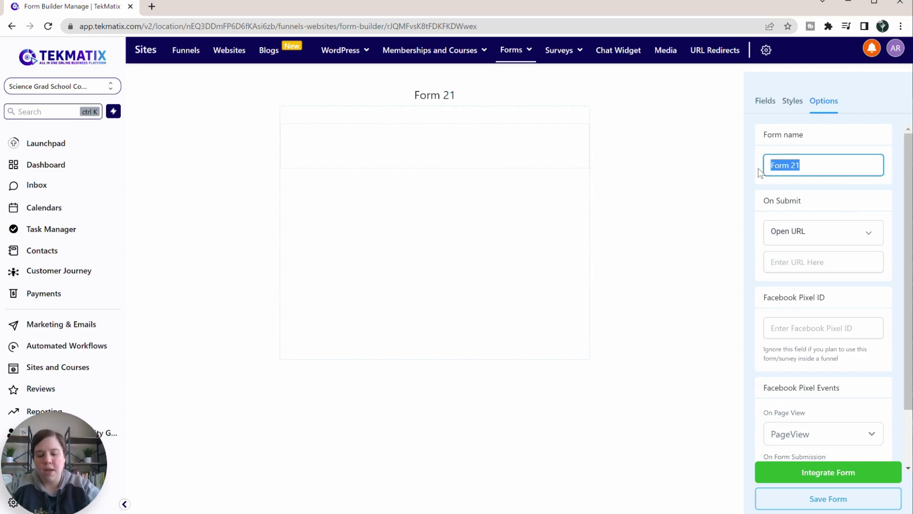
{"action": "type", "text": "Write"}
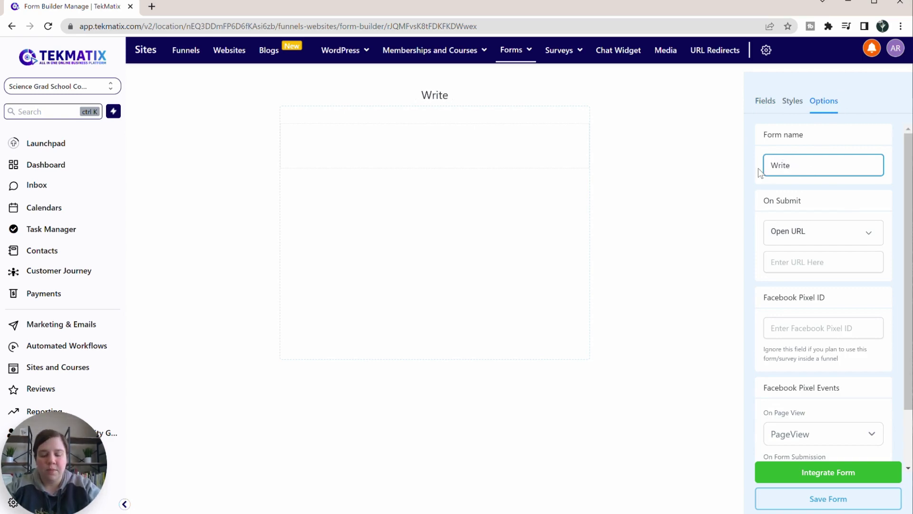
{"action": "key", "text": "BackSpace"}
{"action": "key", "text": "BackSpace"}
{"action": "key", "text": "BackSpace"}
{"action": "key", "text": "BackSpace"}
{"action": "key", "text": "BackSpace"}
{"action": "key", "text": "BackSpace"}
{"action": "type", "text": "Scienti"}
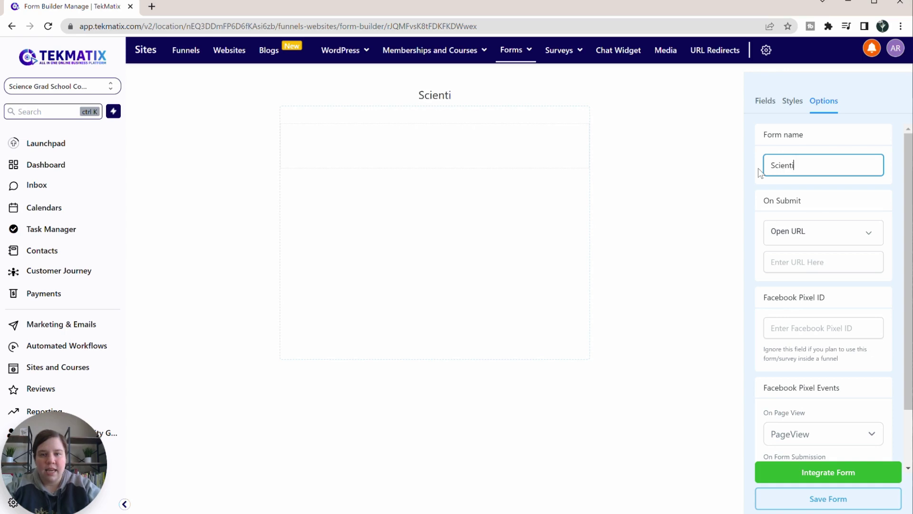
{"action": "type", "text": "fic Research P"}
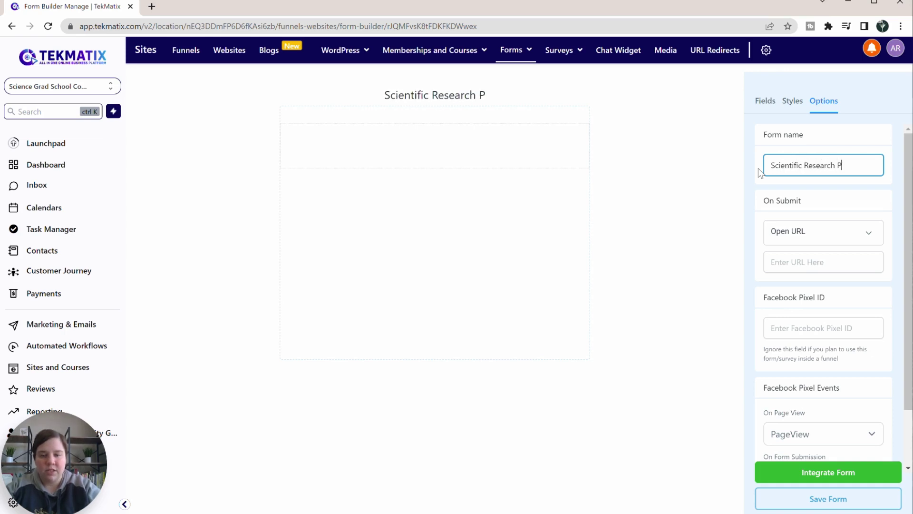
{"action": "type", "text": "aper Ch"}
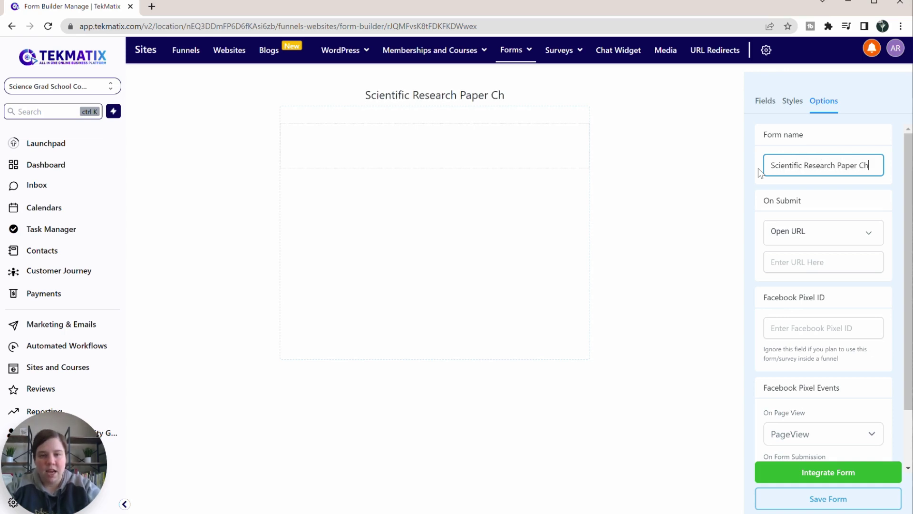
{"action": "type", "text": "ecklist"}
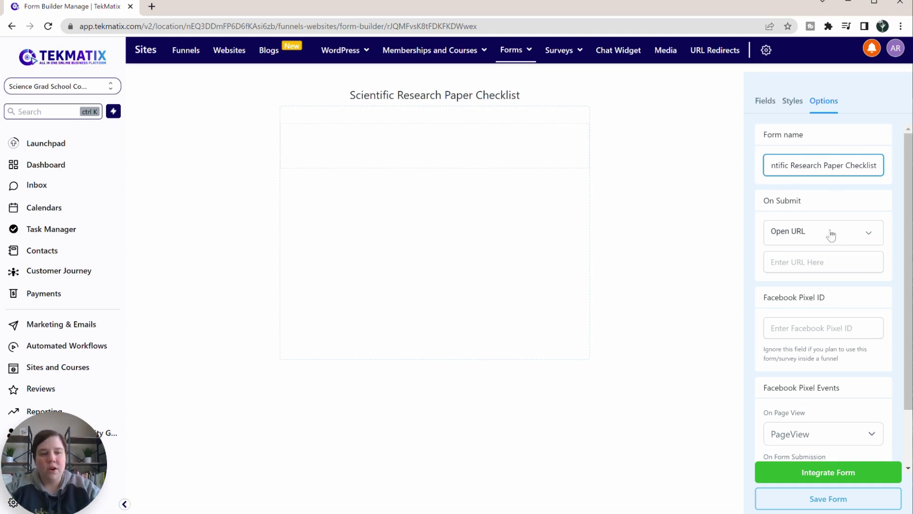
- Set the On Submit action to Message with the text "Thank you! You will receive an email with your guide soon"
{"action": "left_click_drag", "start_coordinate": [764, 201], "coordinate": [826, 204]}
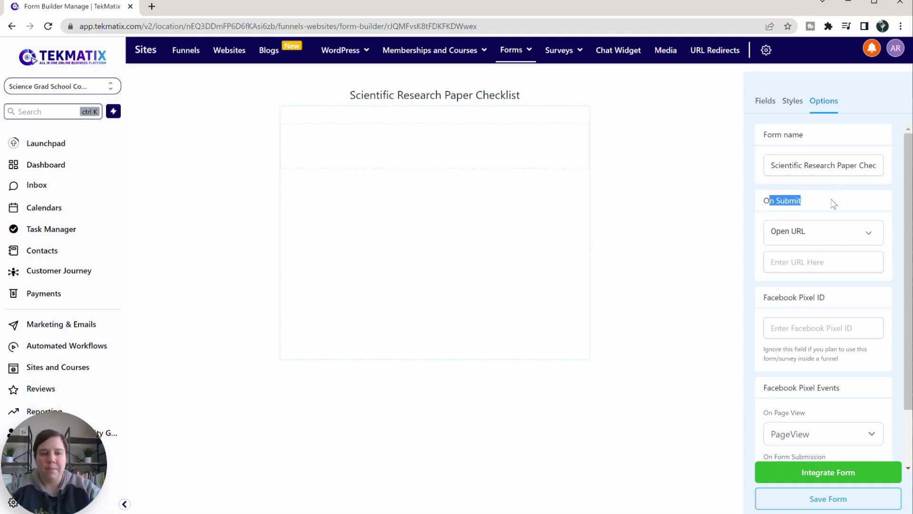
{"action": "left_click", "coordinate": [833, 204]}
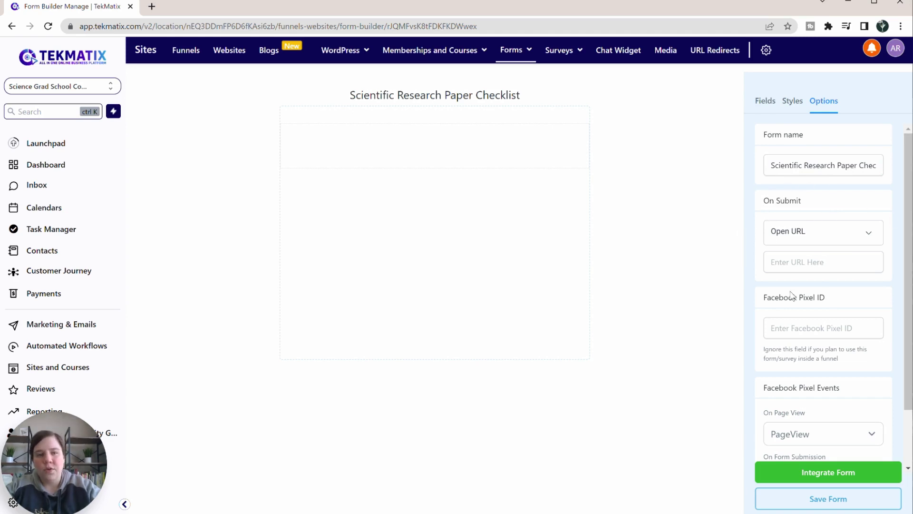
{"action": "left_click", "coordinate": [770, 265]}
{"action": "left_click", "coordinate": [832, 241]}
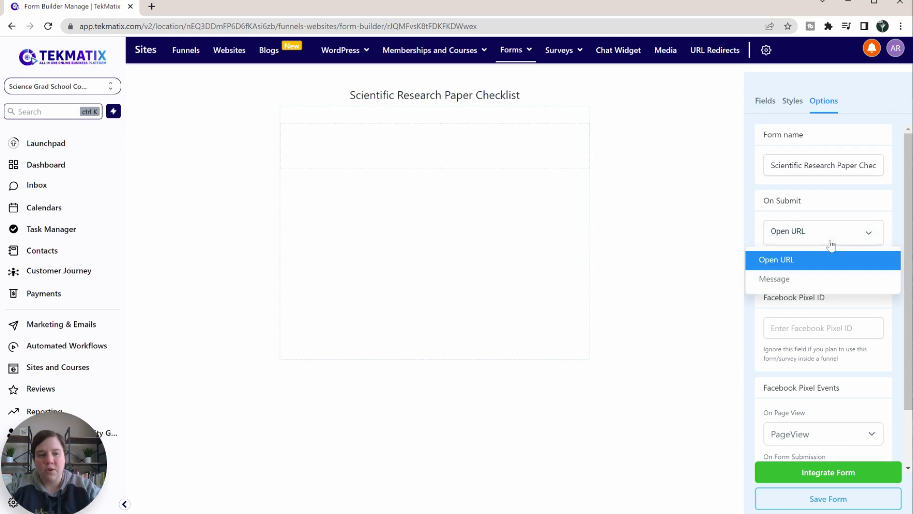
{"action": "left_click", "coordinate": [774, 280]}
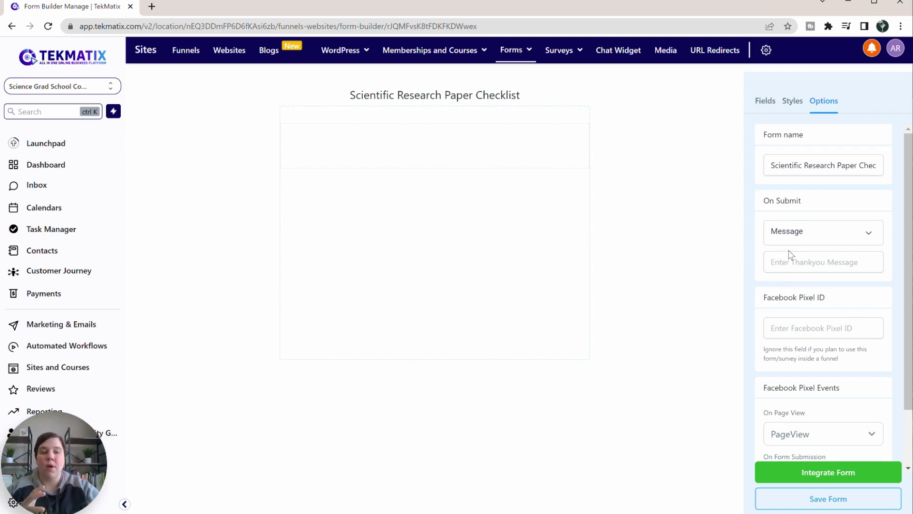
{"action": "left_click", "coordinate": [790, 266]}
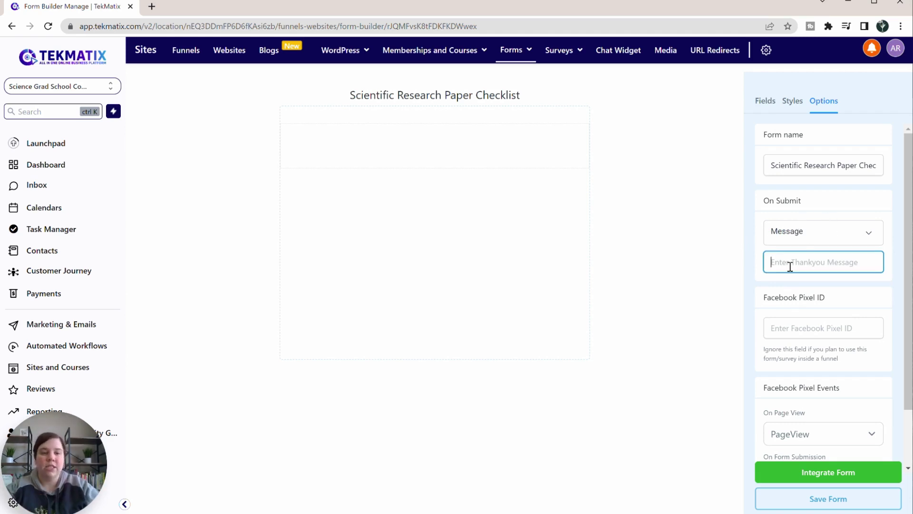
{"action": "type", "text": "Thank you!"}
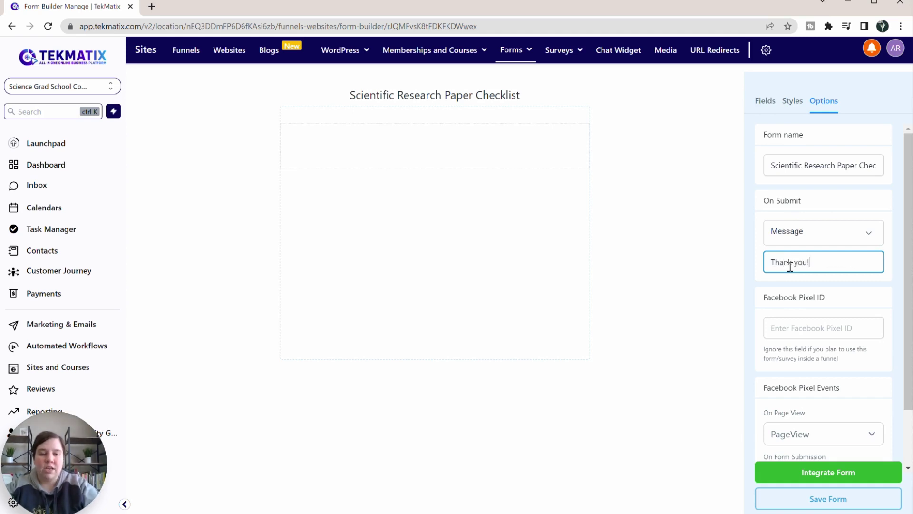
{"action": "type", "text": " Y"}
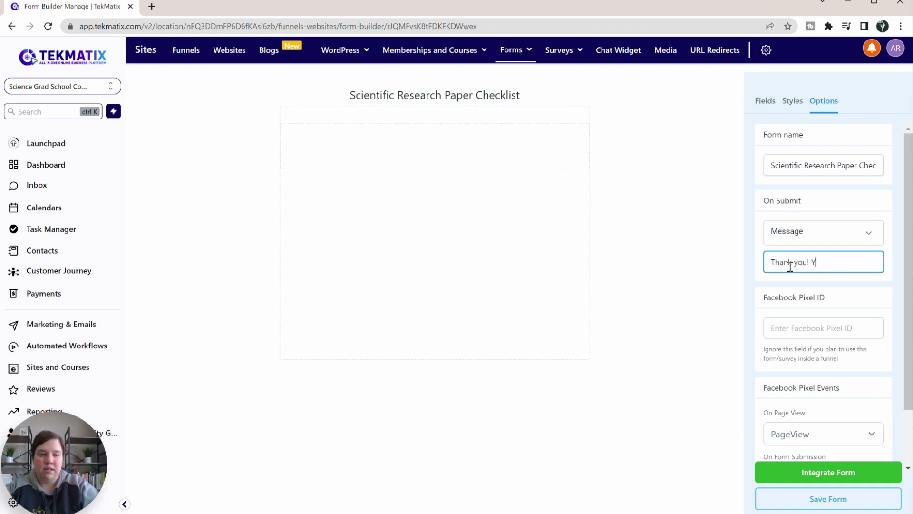
{"action": "type", "text": "ou will receive an"}
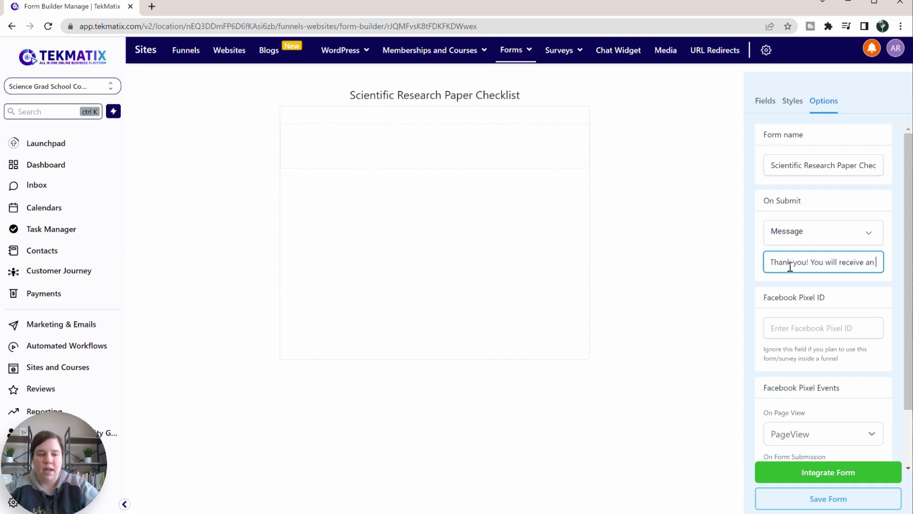
{"action": "type", "text": " email with your guide soon"}
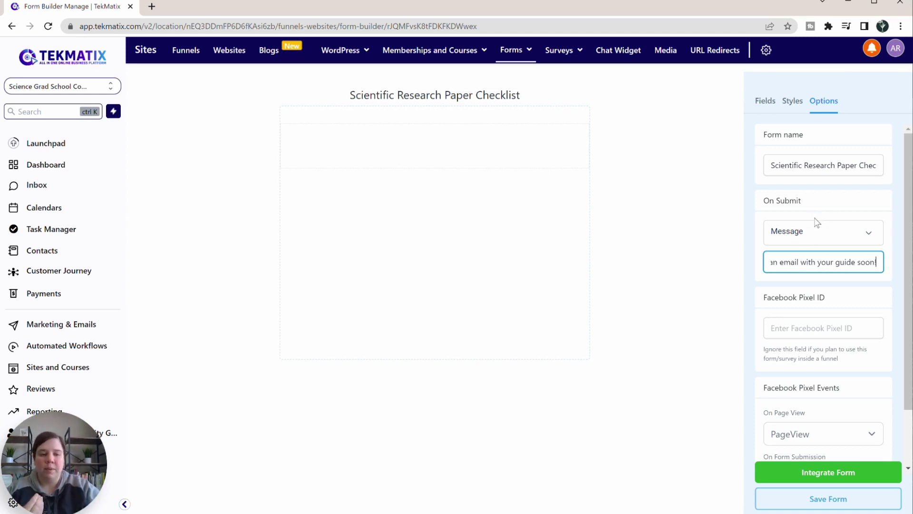
- Add the standard First Name, Email and Captcha fields to the form, in that order
{"action": "left_click", "coordinate": [761, 103]}
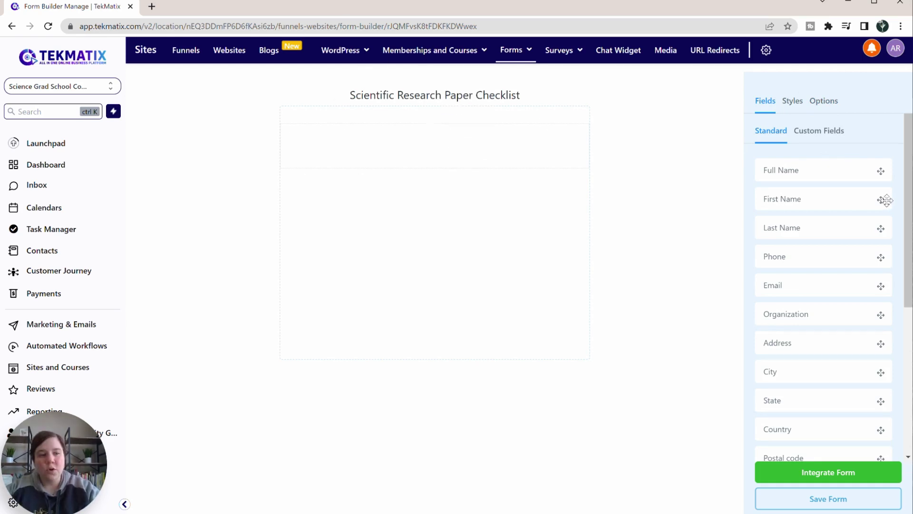
{"action": "left_click_drag", "start_coordinate": [882, 200], "coordinate": [475, 155]}
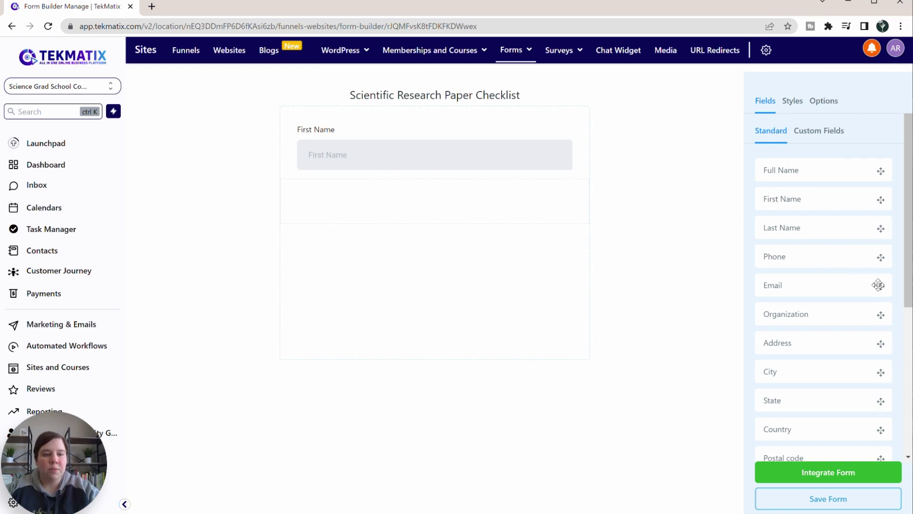
{"action": "left_click_drag", "start_coordinate": [880, 286], "coordinate": [445, 213]}
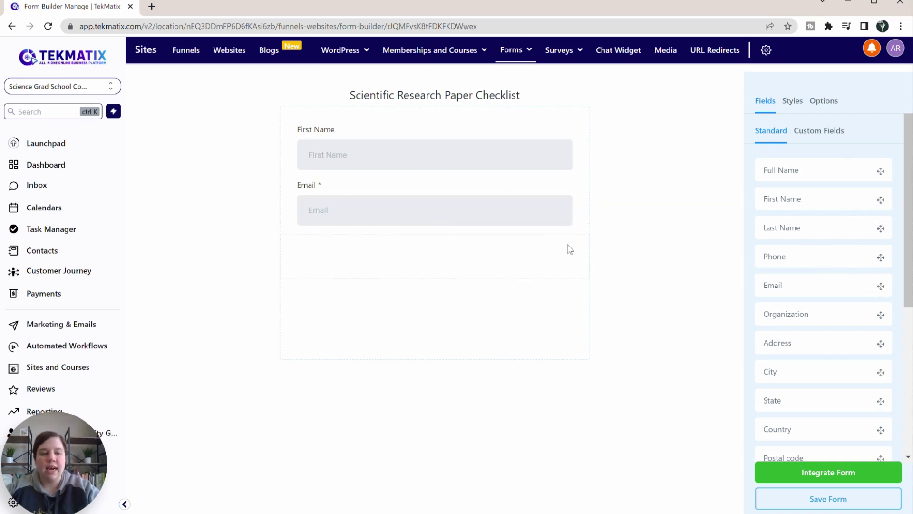
{"action": "scroll", "coordinate": [814, 304], "scroll_direction": "down", "scroll_amount": 5}
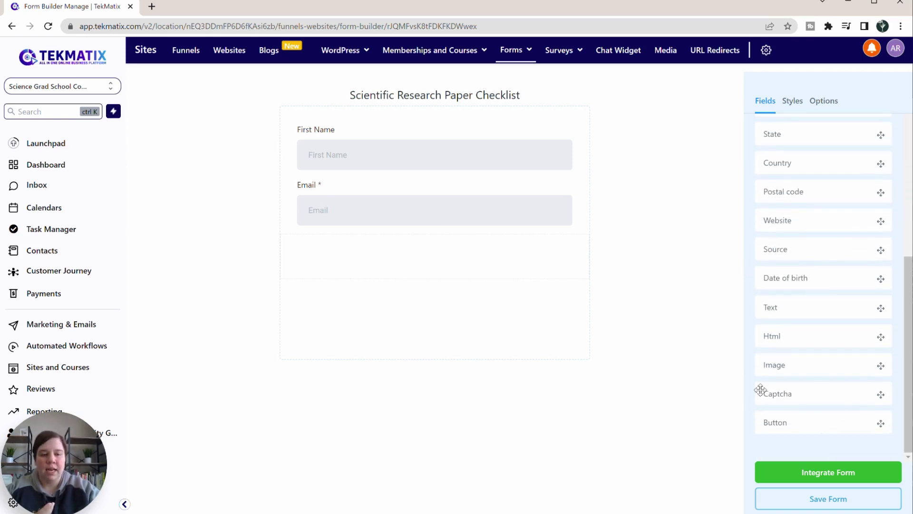
{"action": "left_click_drag", "start_coordinate": [882, 394], "coordinate": [484, 239]}
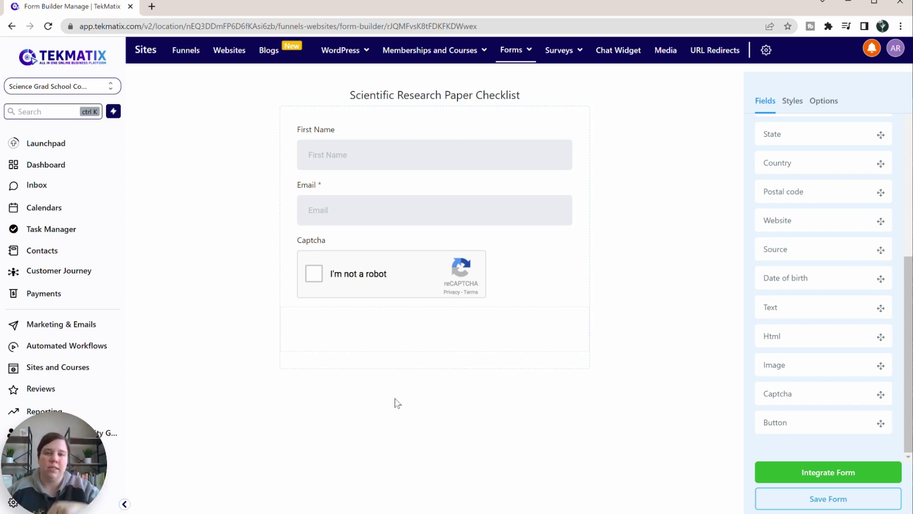
- Start a new custom field of the Checkbox type and name it "Your Interests"
{"action": "scroll", "coordinate": [871, 286], "scroll_direction": "down", "scroll_amount": 5}
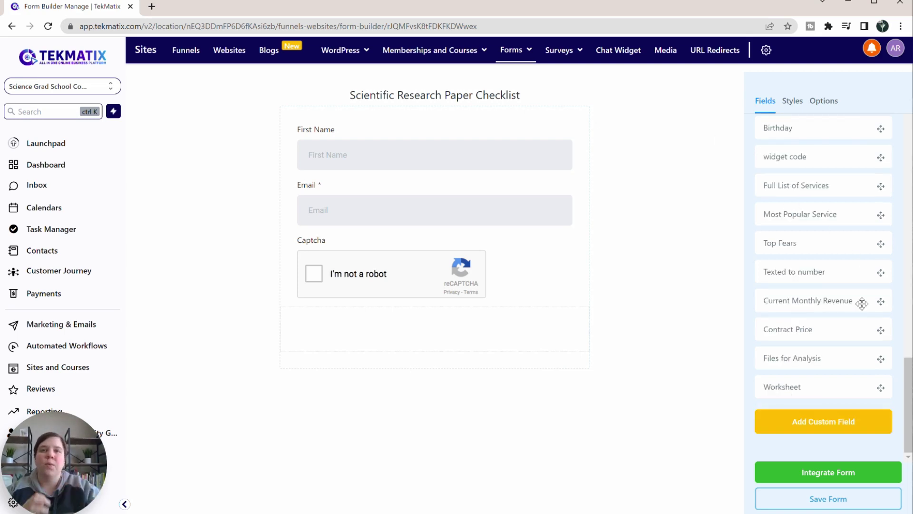
{"action": "left_click", "coordinate": [801, 424]}
{"action": "left_click", "coordinate": [235, 330]}
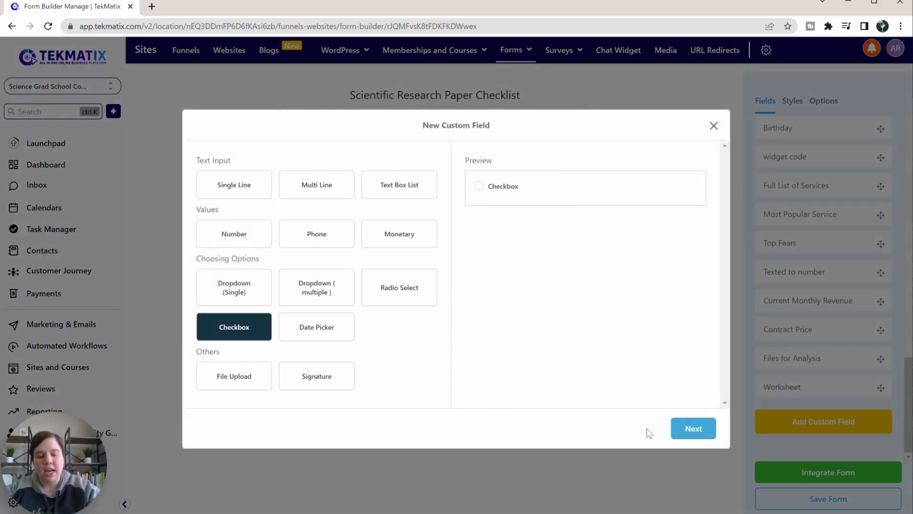
{"action": "left_click", "coordinate": [689, 431]}
{"action": "left_click", "coordinate": [268, 229]}
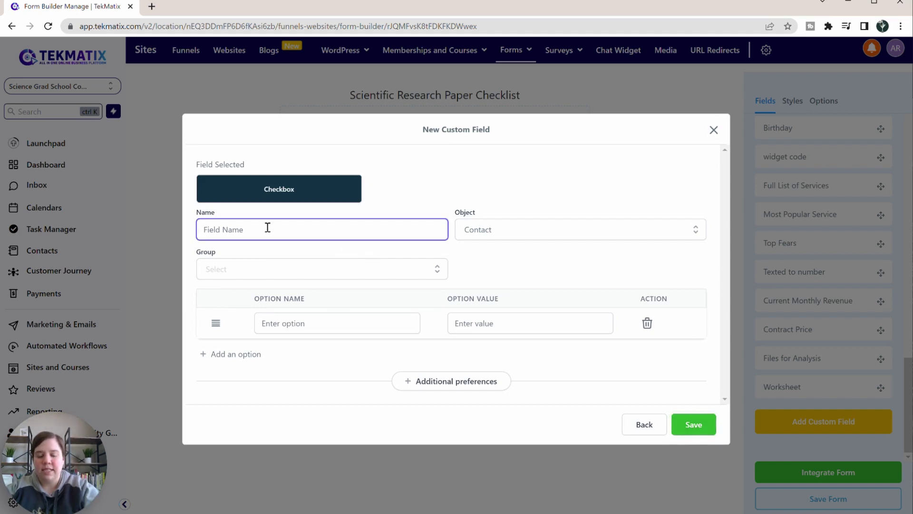
{"action": "type", "text": "Your"}
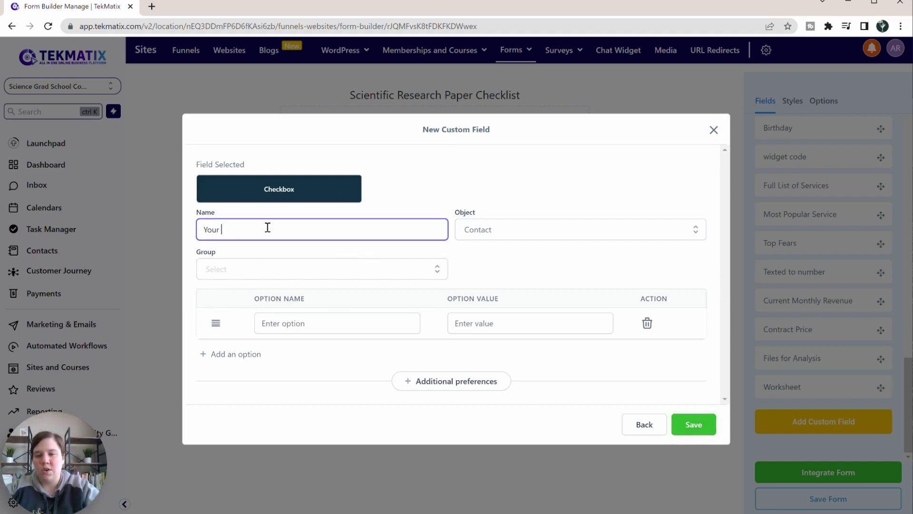
{"action": "type", "text": " Int"}
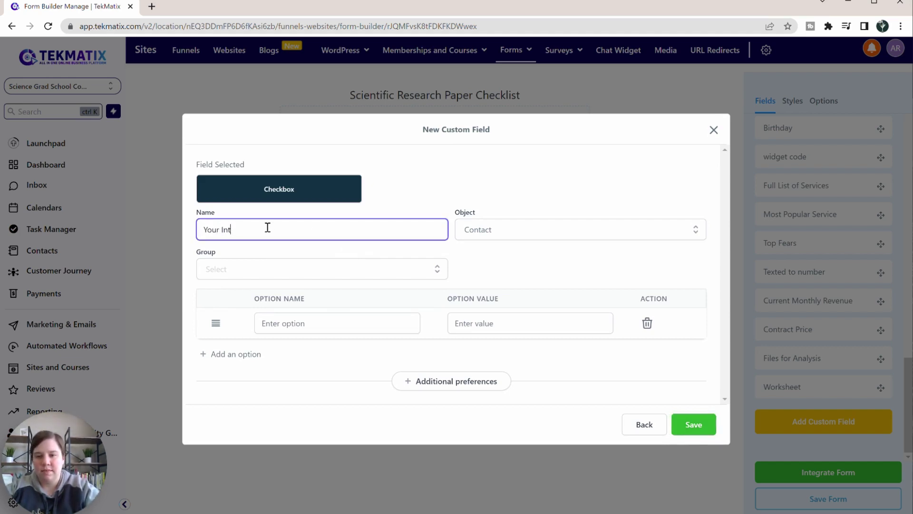
{"action": "type", "text": "erests"}
- Add the options "Markerting", "Business Systems" and "Youtube" to the Your Interests checkbox field
{"action": "left_click", "coordinate": [296, 323]}
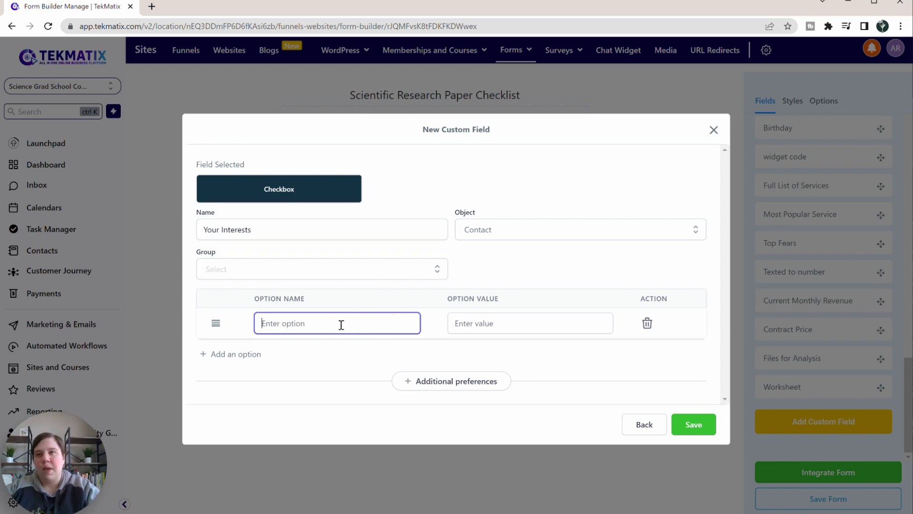
{"action": "type", "text": "Markerting"}
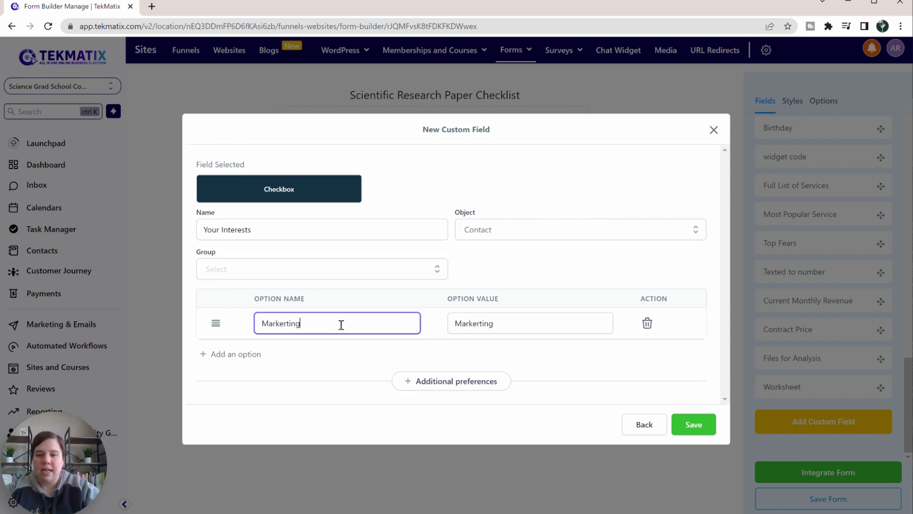
{"action": "left_click", "coordinate": [251, 357]}
{"action": "left_click", "coordinate": [312, 344]}
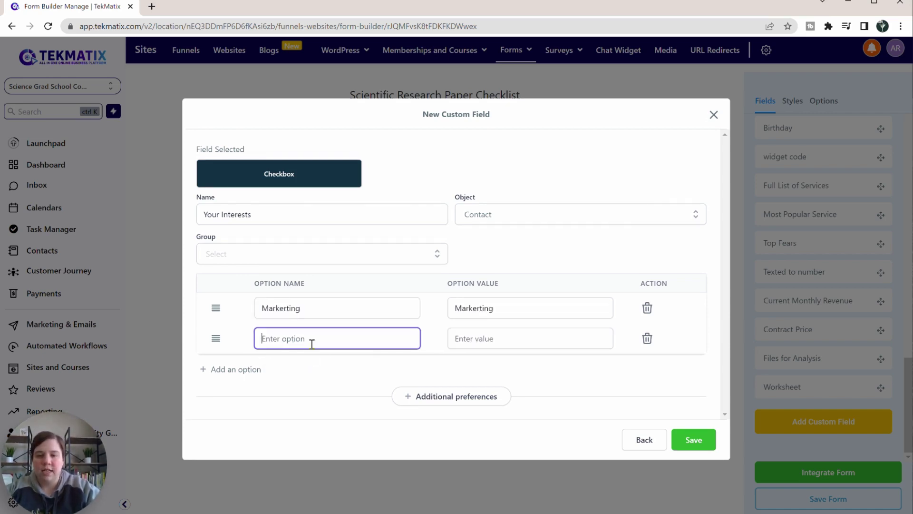
{"action": "type", "text": "Business Systems"}
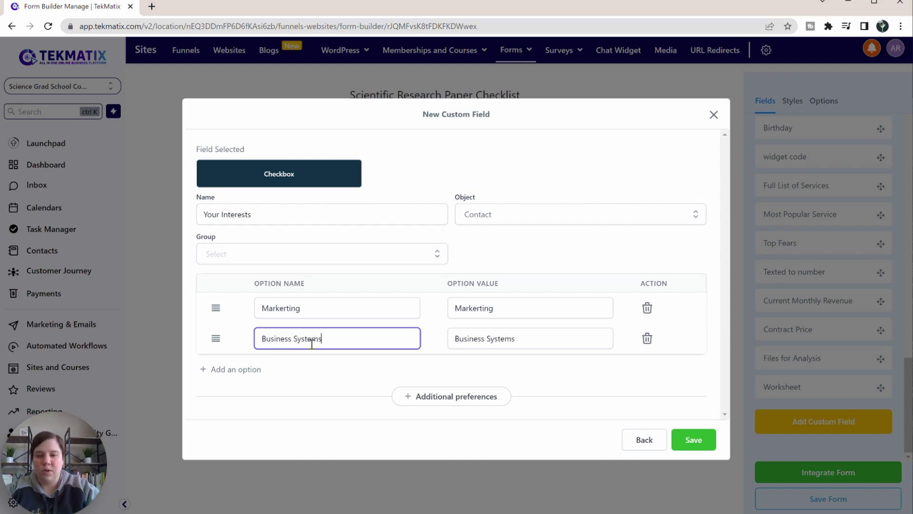
{"action": "left_click", "coordinate": [255, 371]}
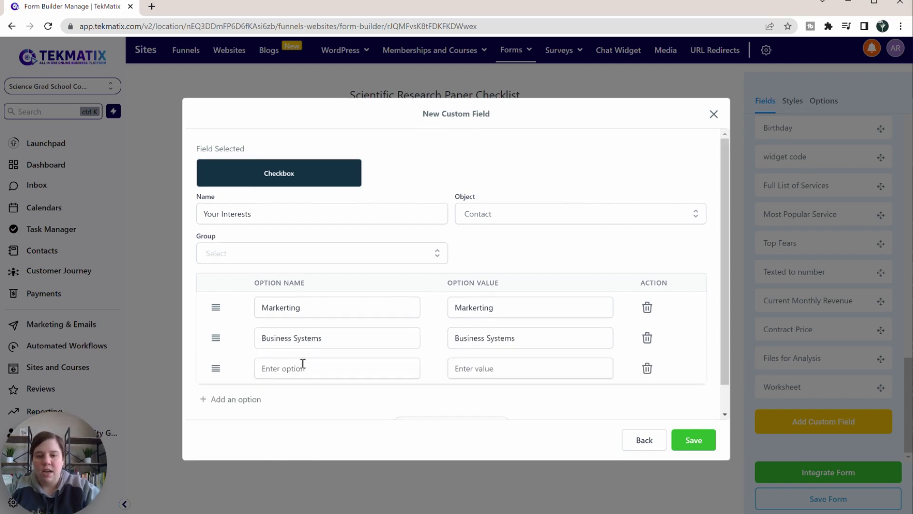
{"action": "left_click", "coordinate": [315, 369]}
{"action": "type", "text": "Youtub"}
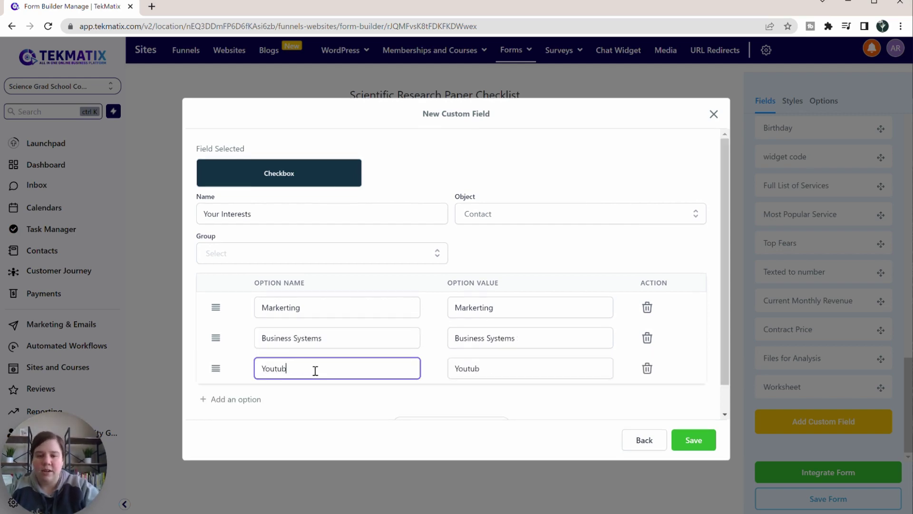
{"action": "type", "text": "e"}
- Examine the additional preferences of the Your Interests field and collapse them again
{"action": "left_click", "coordinate": [447, 418]}
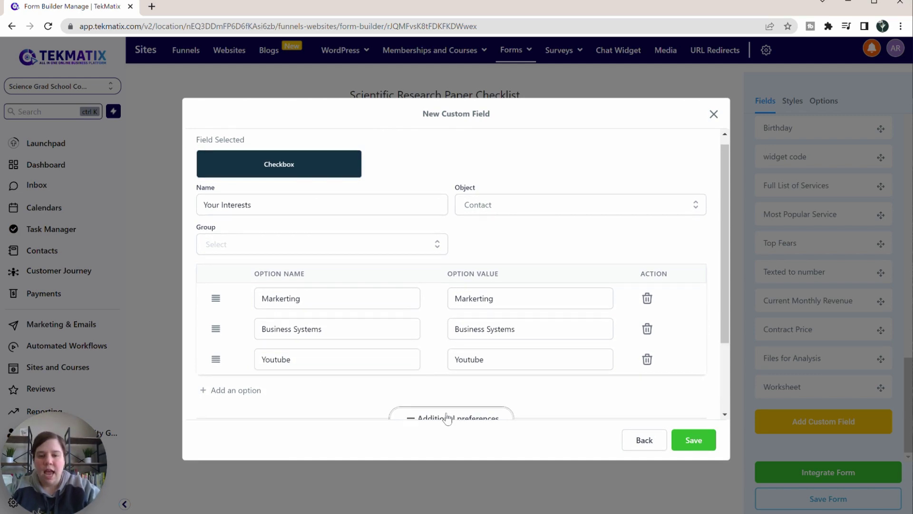
{"action": "scroll", "coordinate": [443, 328], "scroll_direction": "down", "scroll_amount": 2}
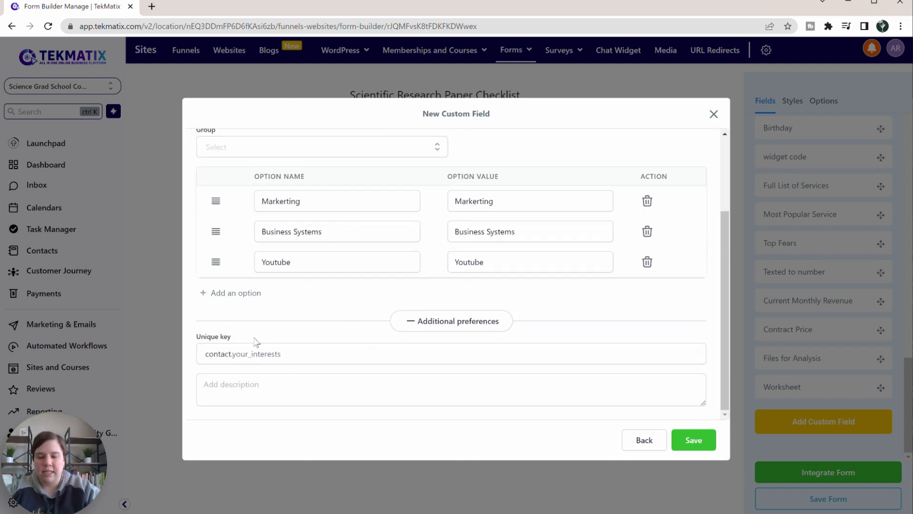
{"action": "left_click", "coordinate": [450, 323]}
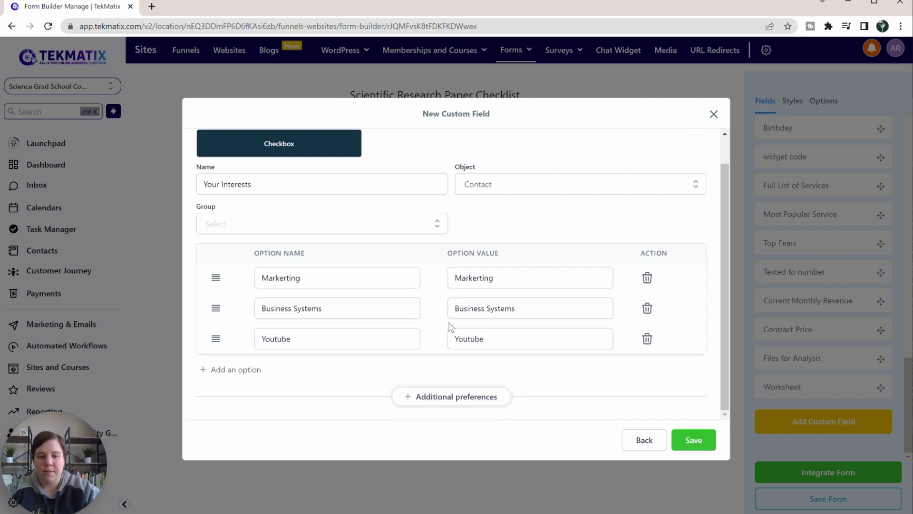
- Assign the Your Interests field to the Additional Info group and save the custom field
{"action": "left_click", "coordinate": [697, 442]}
{"action": "left_click", "coordinate": [304, 223]}
{"action": "scroll", "coordinate": [493, 214], "scroll_direction": "down", "scroll_amount": 1}
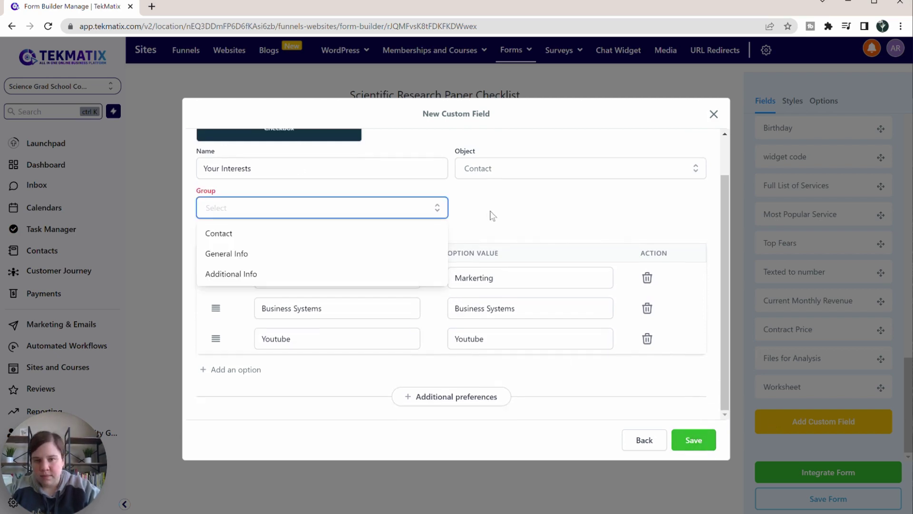
{"action": "left_click", "coordinate": [493, 215]}
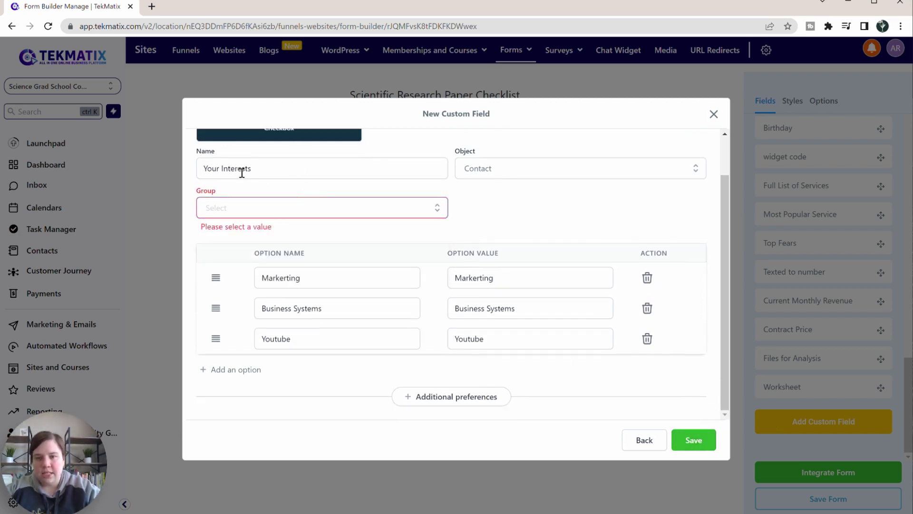
{"action": "left_click", "coordinate": [279, 213]}
{"action": "left_click", "coordinate": [227, 271]}
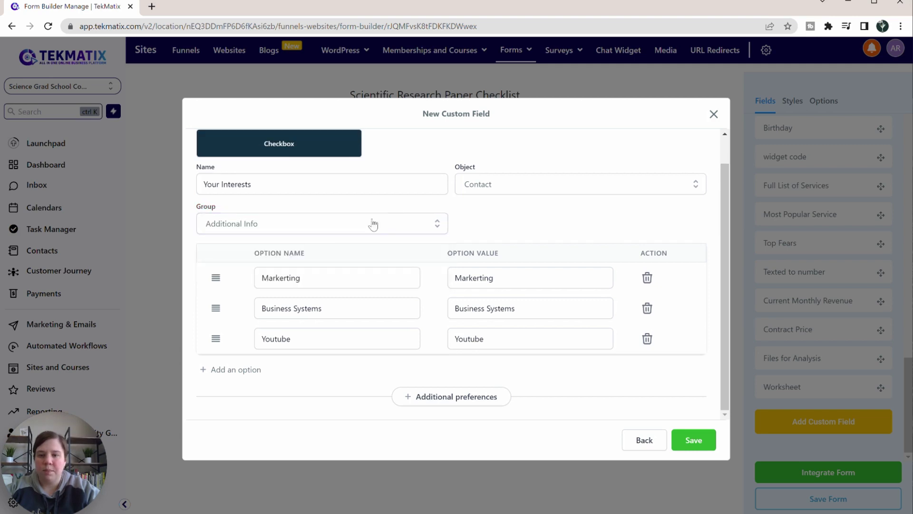
{"action": "left_click", "coordinate": [702, 442]}
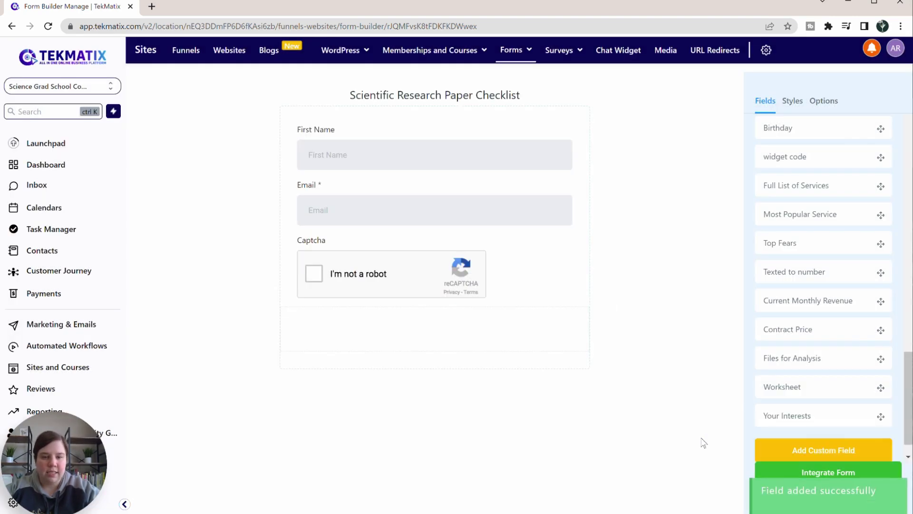
- Place the Your Interests custom field between Email and Captcha on the form and save the form
{"action": "scroll", "coordinate": [838, 376], "scroll_direction": "down", "scroll_amount": 1}
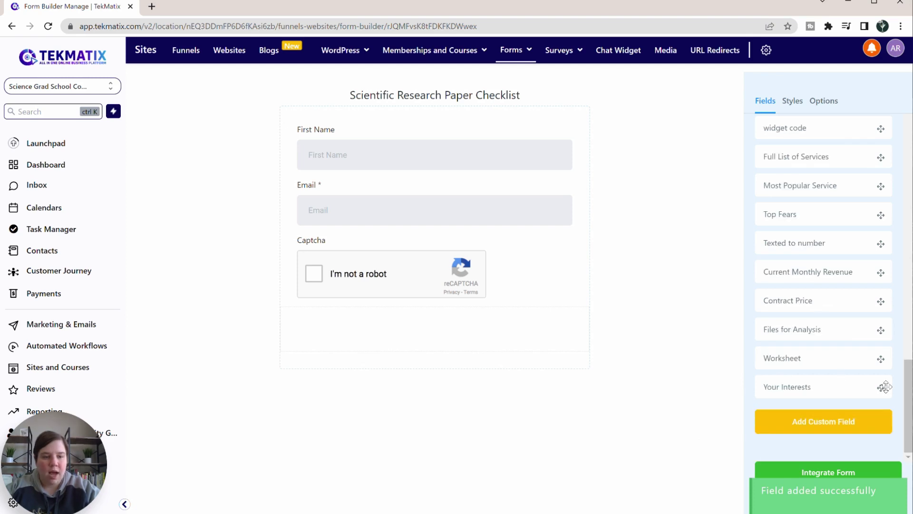
{"action": "left_click_drag", "start_coordinate": [885, 390], "coordinate": [404, 237]}
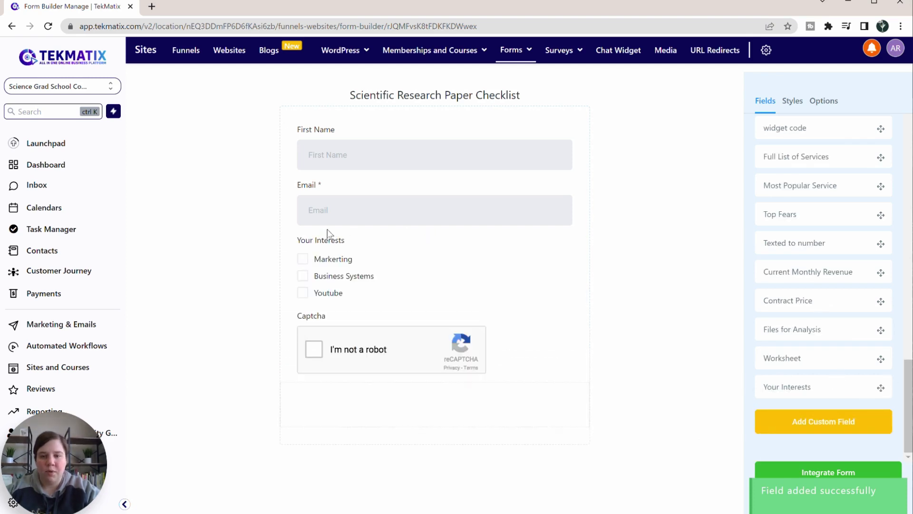
{"action": "left_click", "coordinate": [307, 263]}
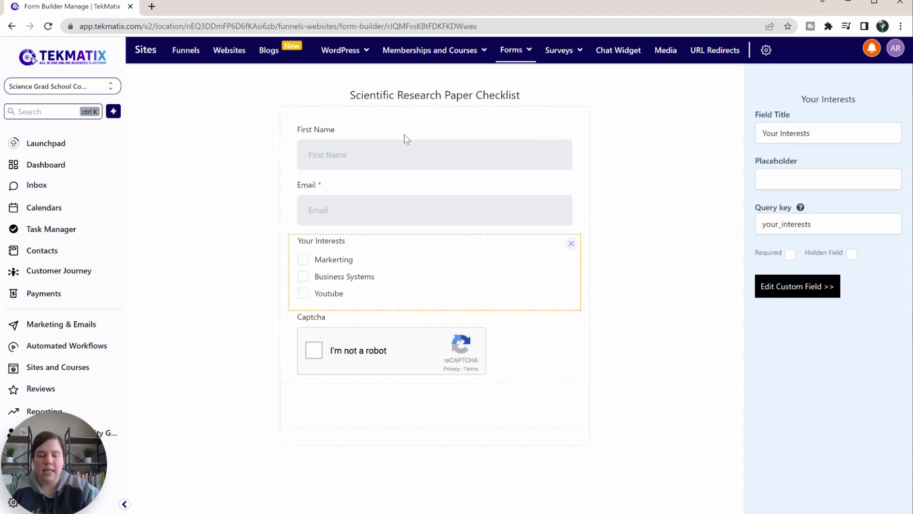
{"action": "left_click", "coordinate": [671, 196]}
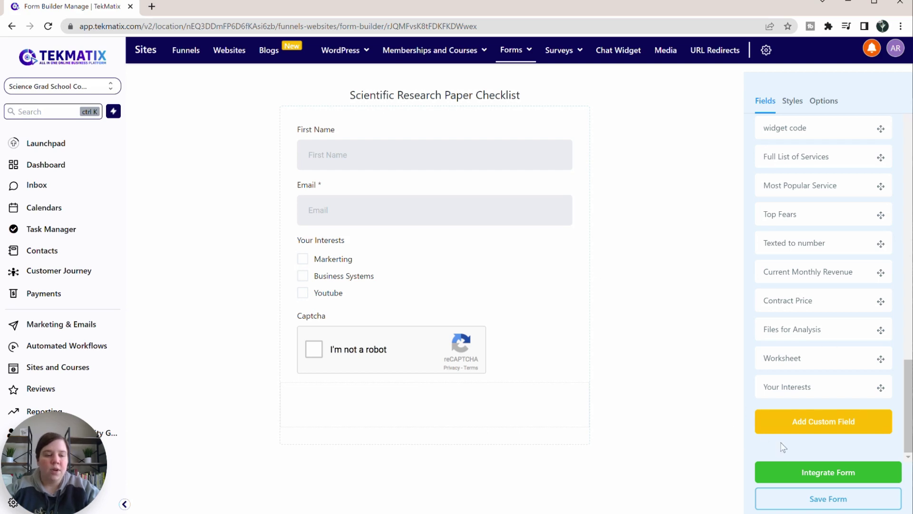
{"action": "left_click", "coordinate": [814, 497]}
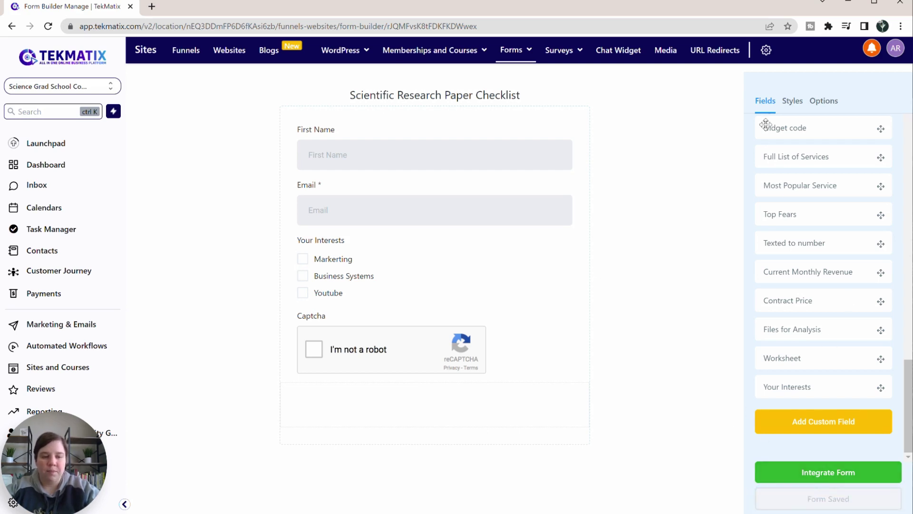
- Add a standard Text element above First Name and set its text to "Get The Guide!"
{"action": "scroll", "coordinate": [798, 164], "scroll_direction": "up", "scroll_amount": 15}
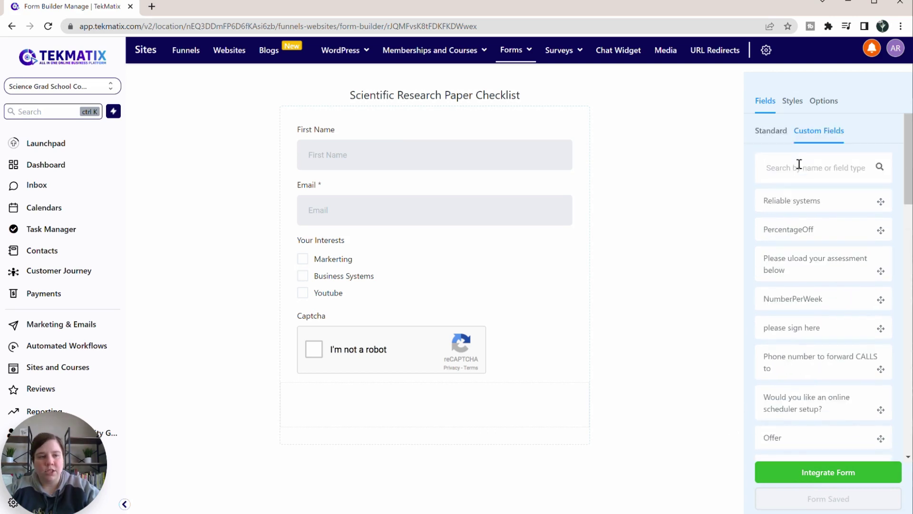
{"action": "left_click", "coordinate": [763, 131]}
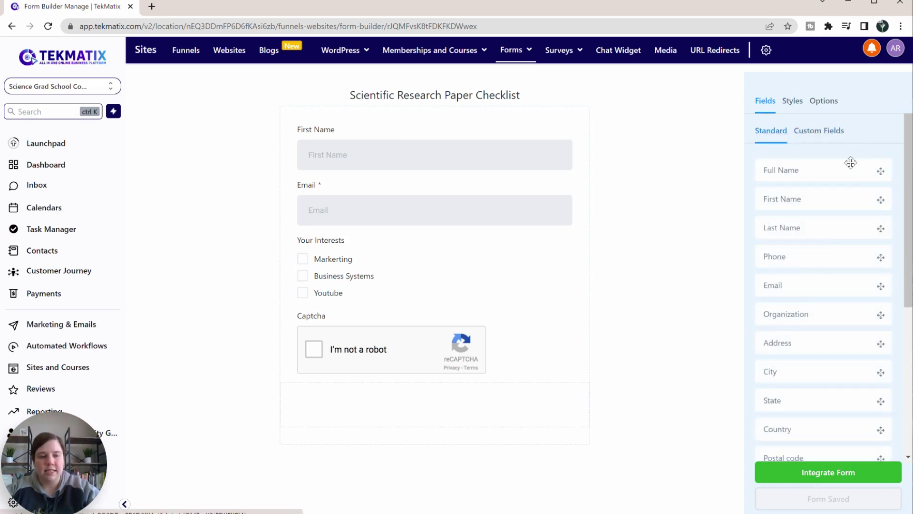
{"action": "scroll", "coordinate": [804, 295], "scroll_direction": "down", "scroll_amount": 2}
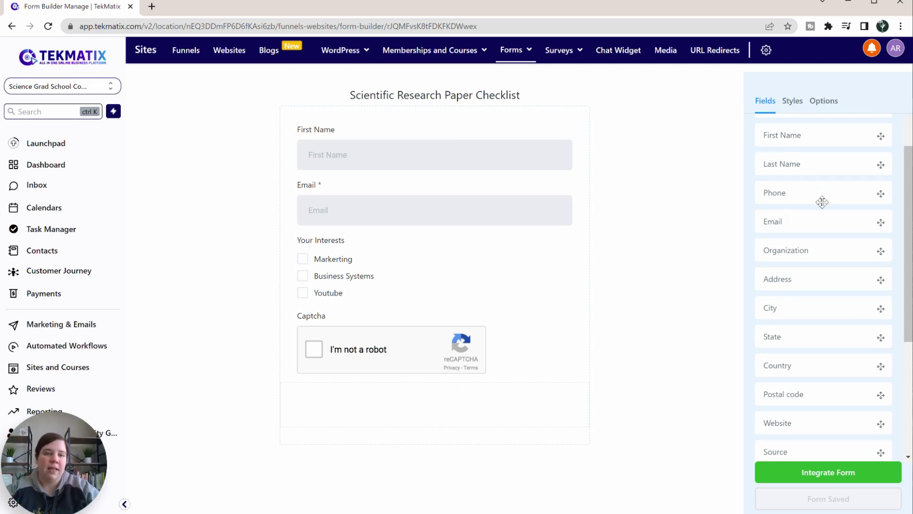
{"action": "scroll", "coordinate": [804, 238], "scroll_direction": "up", "scroll_amount": 2}
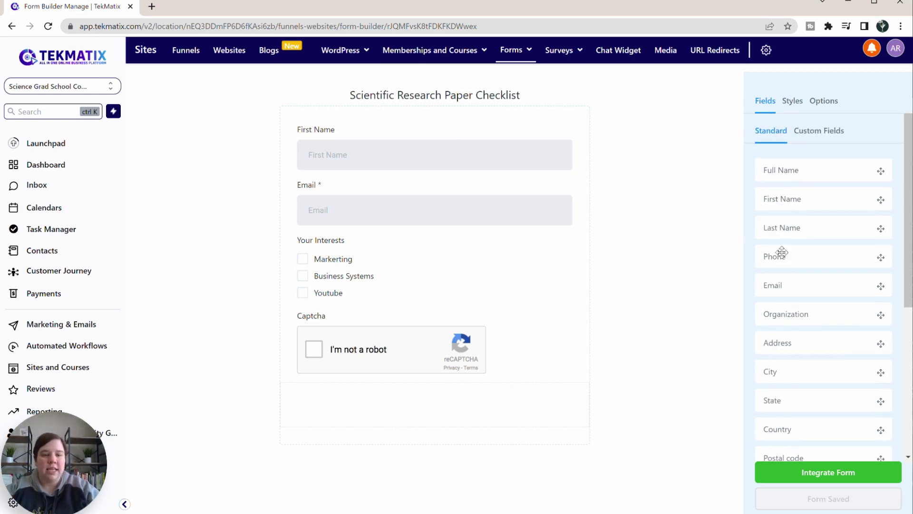
{"action": "scroll", "coordinate": [779, 253], "scroll_direction": "down", "scroll_amount": 5}
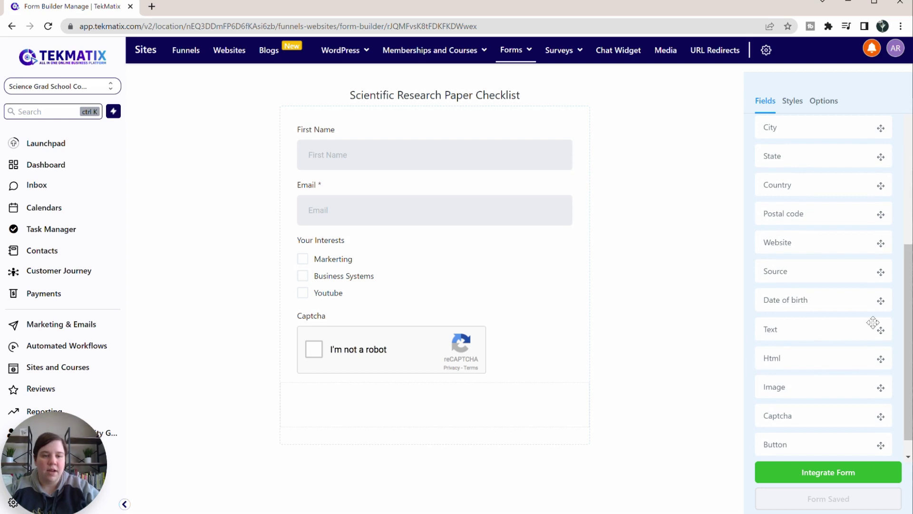
{"action": "left_click_drag", "start_coordinate": [881, 329], "coordinate": [461, 133]}
{"action": "left_click", "coordinate": [342, 158]}
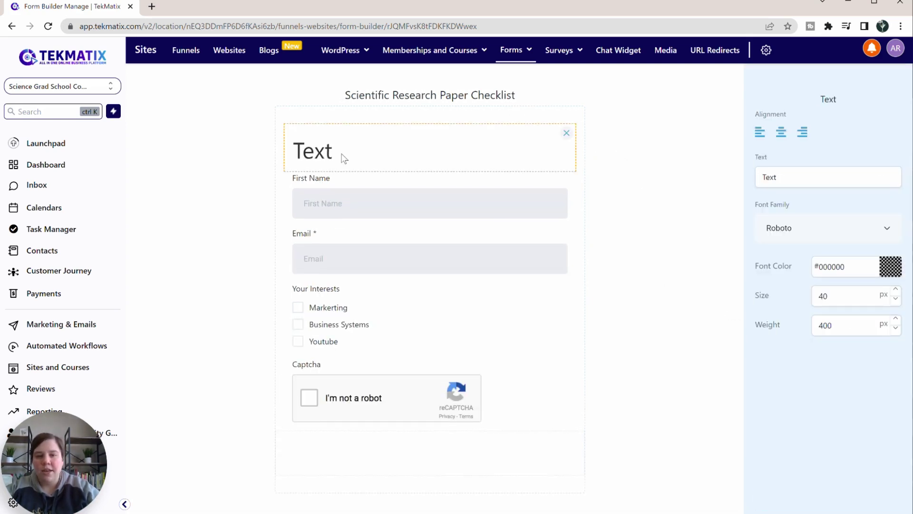
{"action": "left_click", "coordinate": [792, 183]}
{"action": "left_click", "coordinate": [745, 179]}
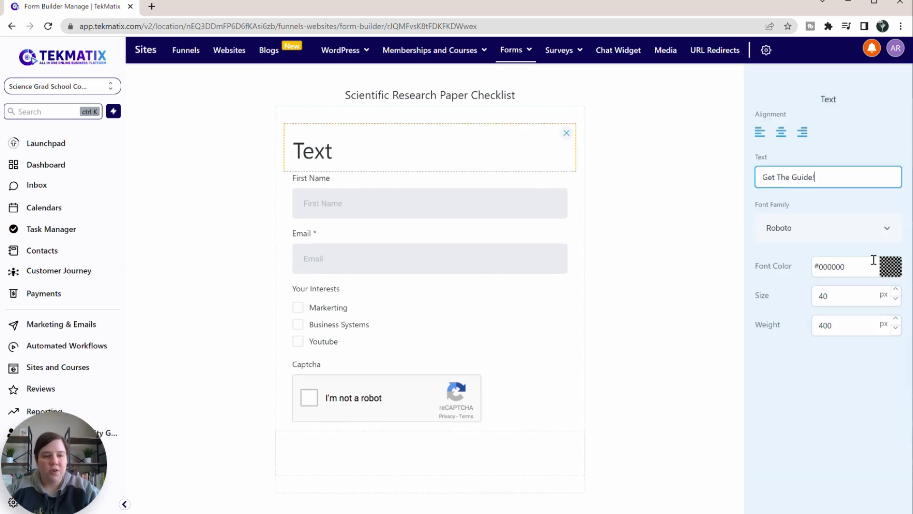
{"action": "left_click", "coordinate": [811, 196]}
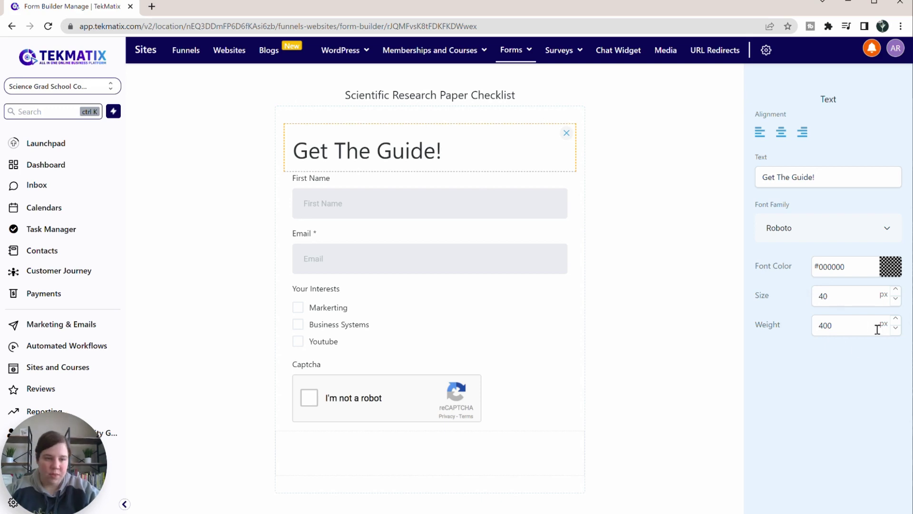
- Format the "Get The Guide!" heading with weight 800 and centre alignment, and save the form
{"action": "left_click_drag", "start_coordinate": [839, 326], "coordinate": [827, 326]}
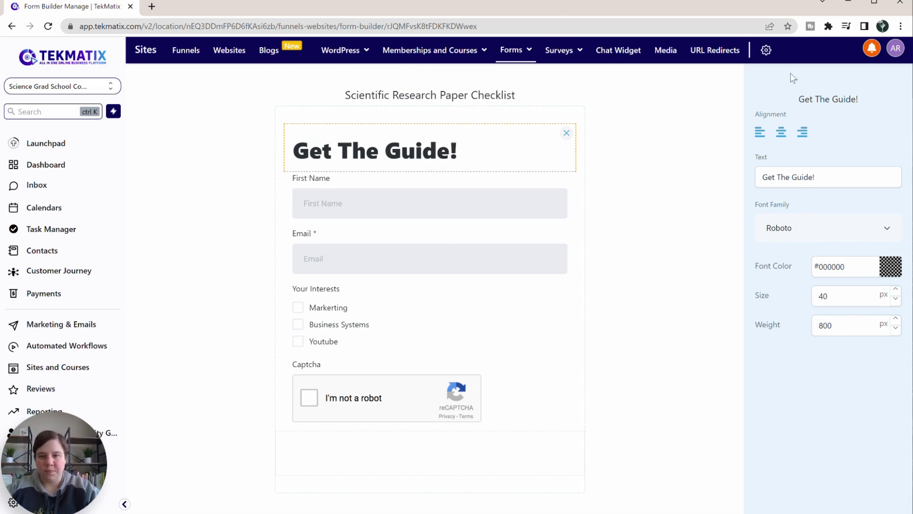
{"action": "left_click", "coordinate": [782, 130]}
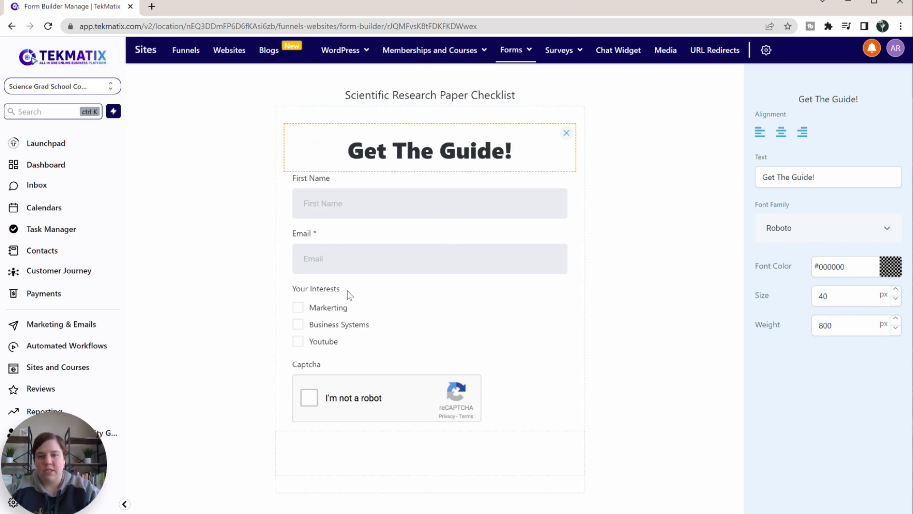
{"action": "left_click", "coordinate": [696, 284]}
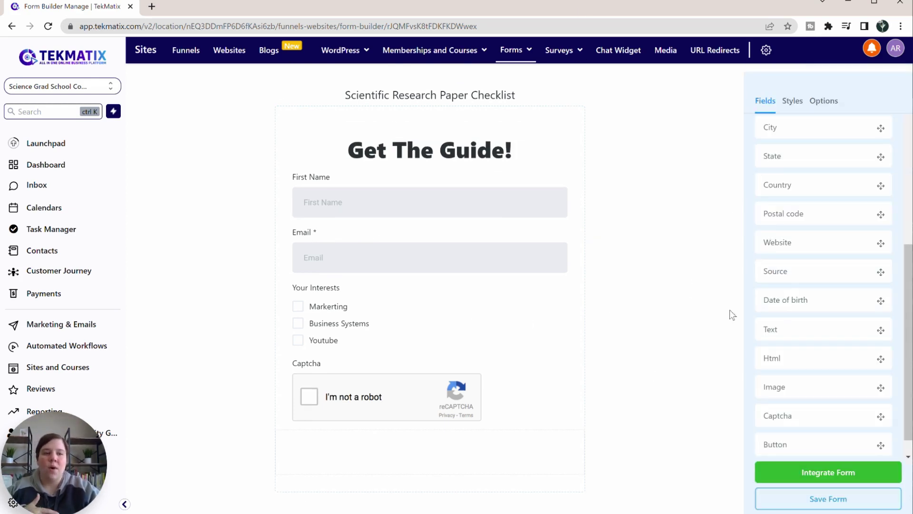
{"action": "left_click", "coordinate": [803, 503]}
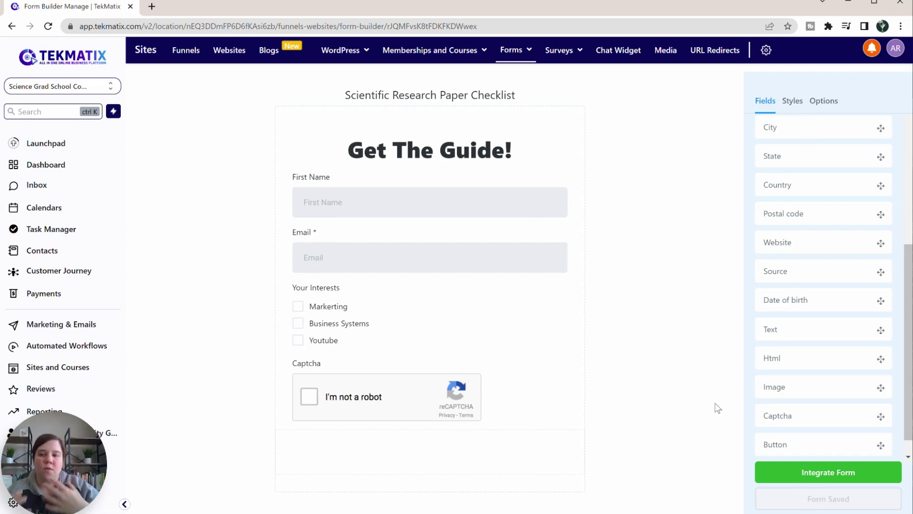
- Examine the form's embed code and shareable link in the integration options, and close them
{"action": "left_click", "coordinate": [830, 471]}
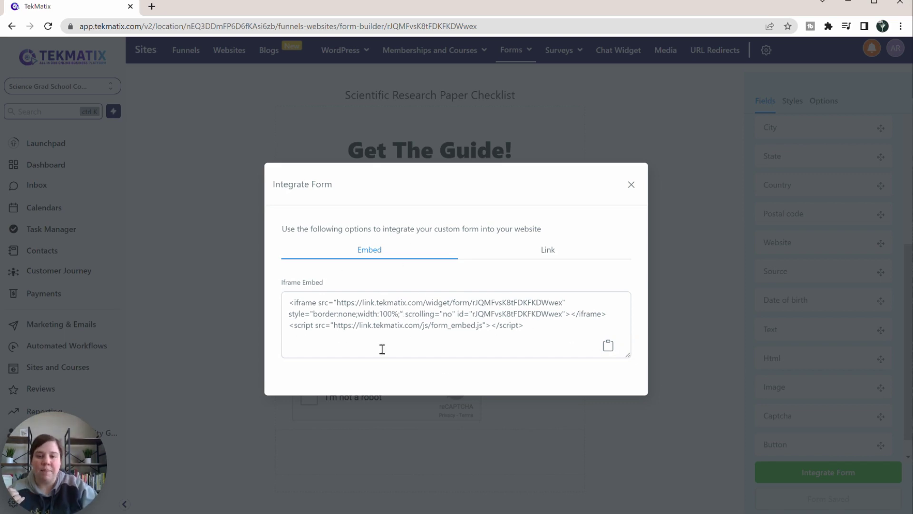
{"action": "left_click", "coordinate": [552, 250]}
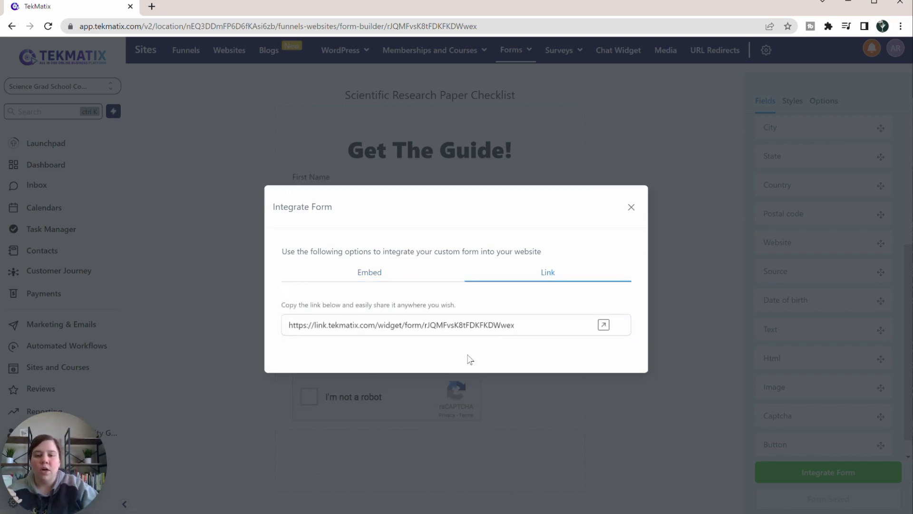
{"action": "left_click", "coordinate": [343, 277]}
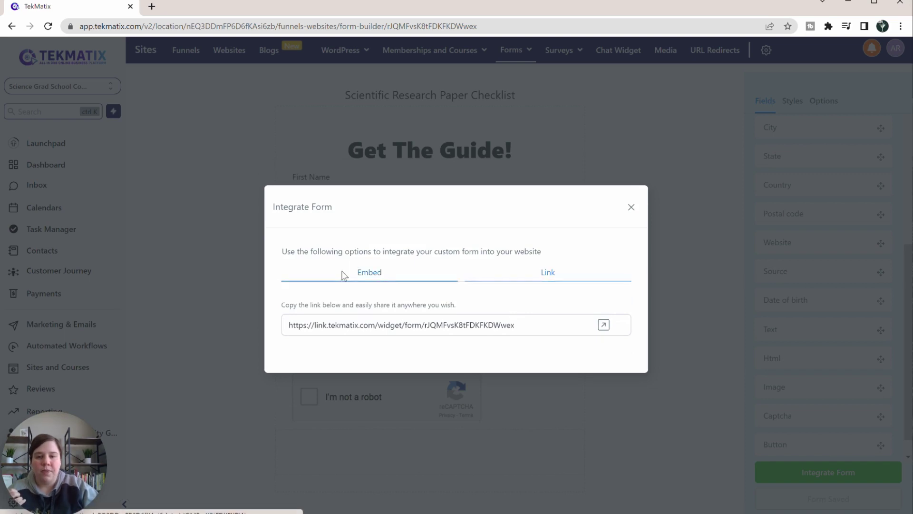
{"action": "left_click", "coordinate": [630, 185]}
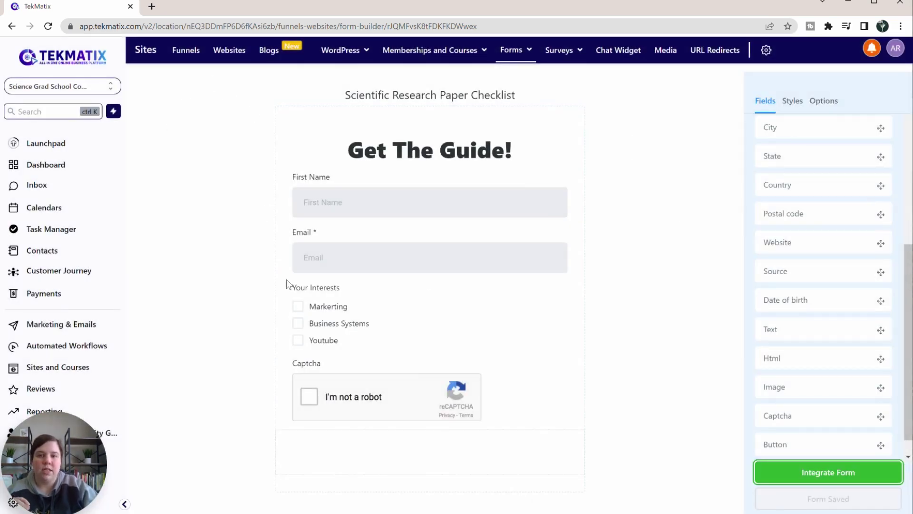
- Open the Home page of the "LifeStyle Coaching-004-1.2.w Copy Copy" website in the page builder
{"action": "left_click", "coordinate": [228, 56]}
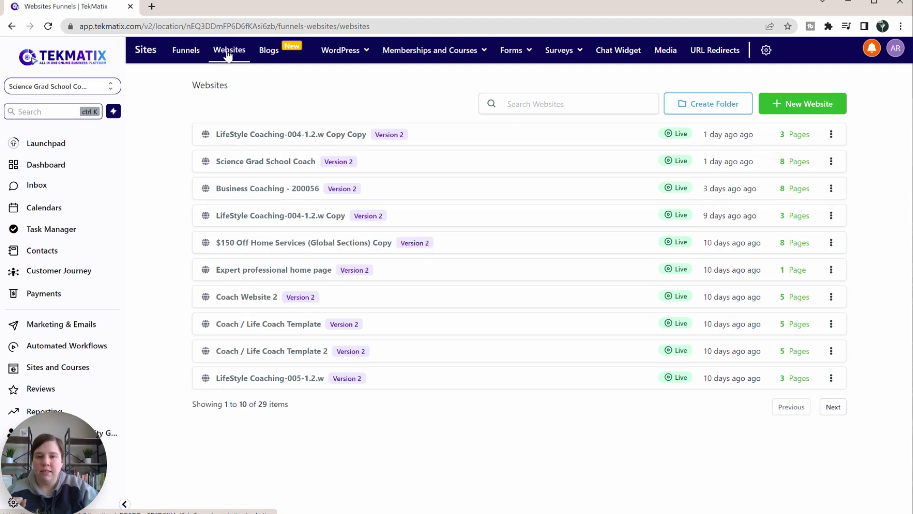
{"action": "left_click", "coordinate": [269, 135]}
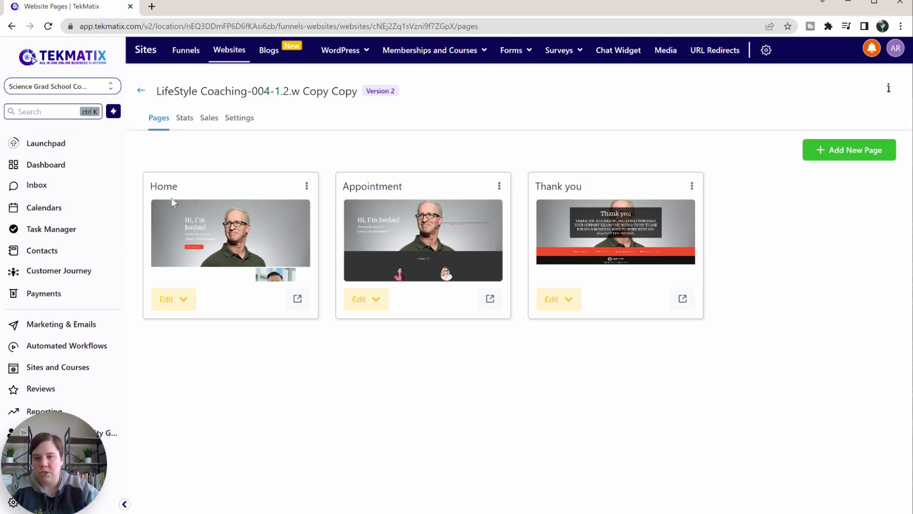
{"action": "left_click", "coordinate": [182, 222]}
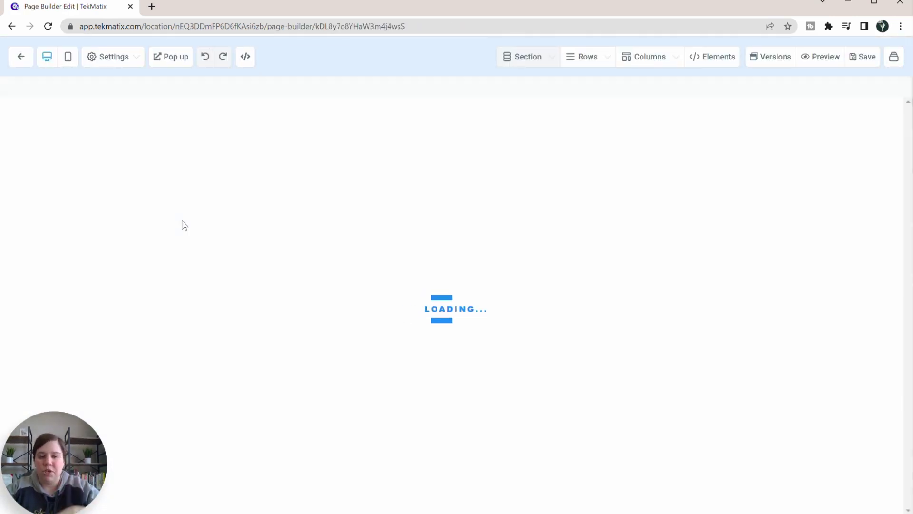
- Add a full-width section directly below the Upcoming Events section of the Home page
{"action": "scroll", "coordinate": [397, 252], "scroll_direction": "down", "scroll_amount": 10}
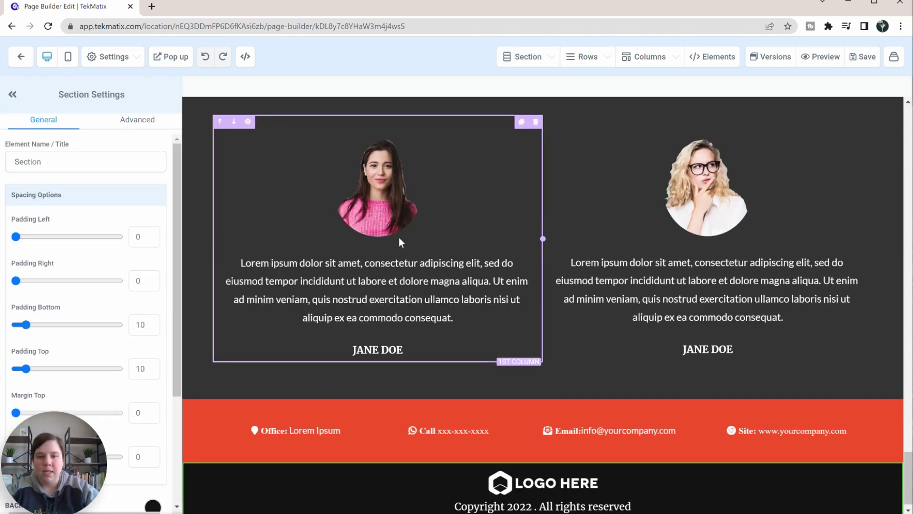
{"action": "scroll", "coordinate": [398, 237], "scroll_direction": "up", "scroll_amount": 15}
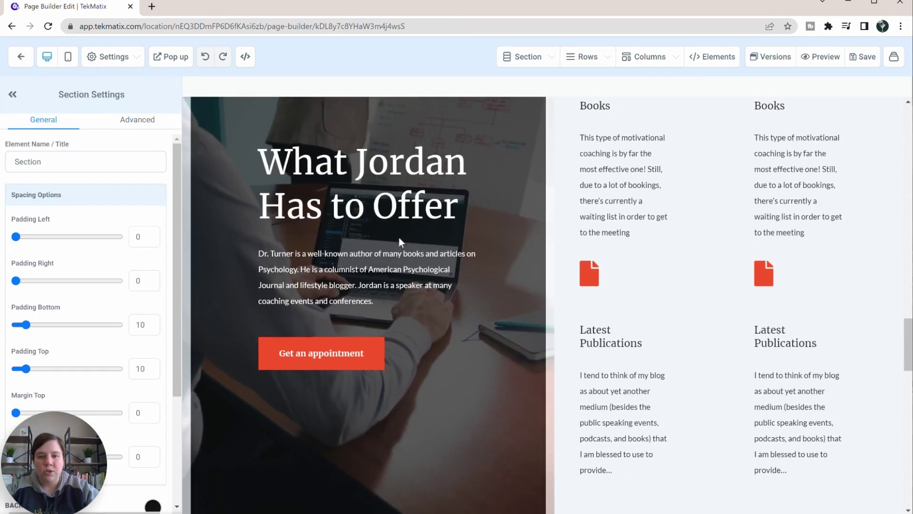
{"action": "scroll", "coordinate": [398, 237], "scroll_direction": "up", "scroll_amount": 8}
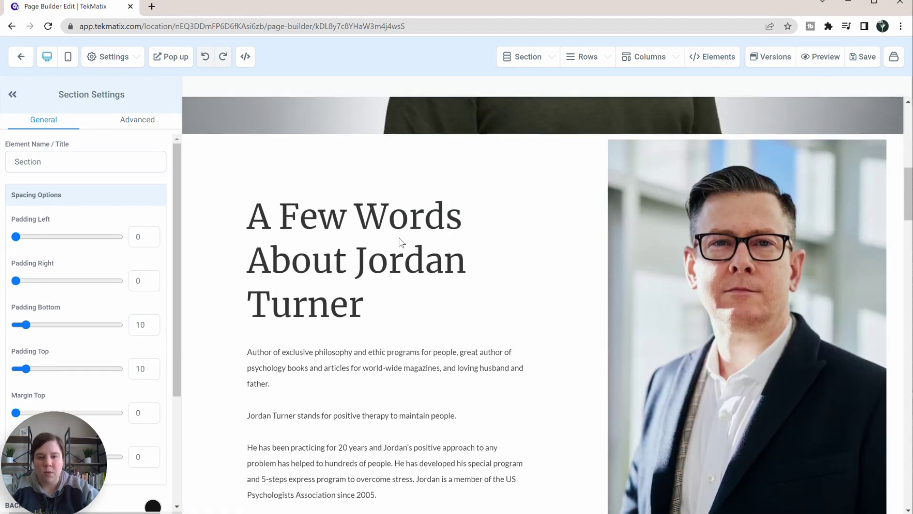
{"action": "scroll", "coordinate": [399, 240], "scroll_direction": "down", "scroll_amount": 5}
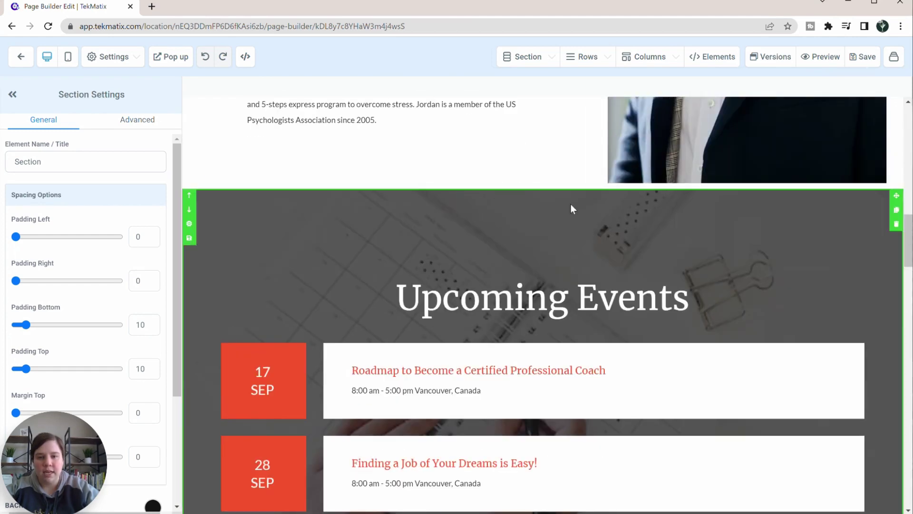
{"action": "left_click", "coordinate": [593, 188]}
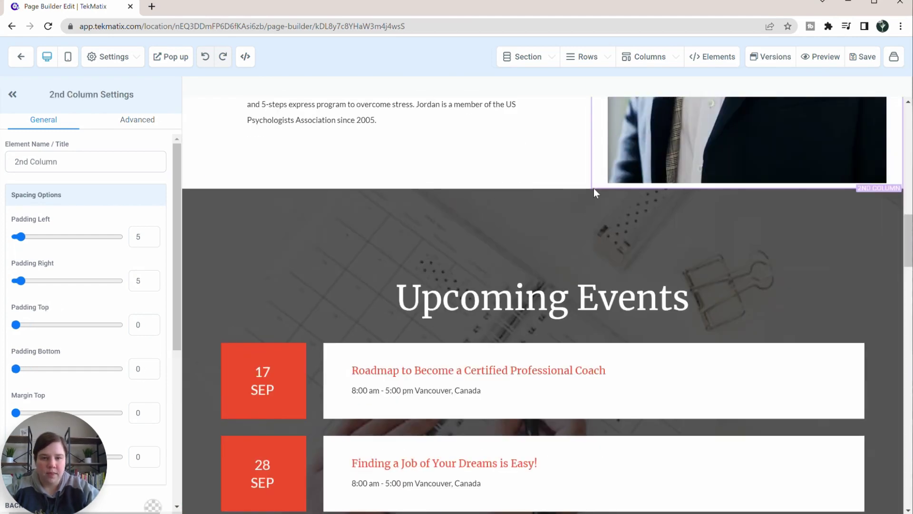
{"action": "scroll", "coordinate": [550, 361], "scroll_direction": "up", "scroll_amount": 4}
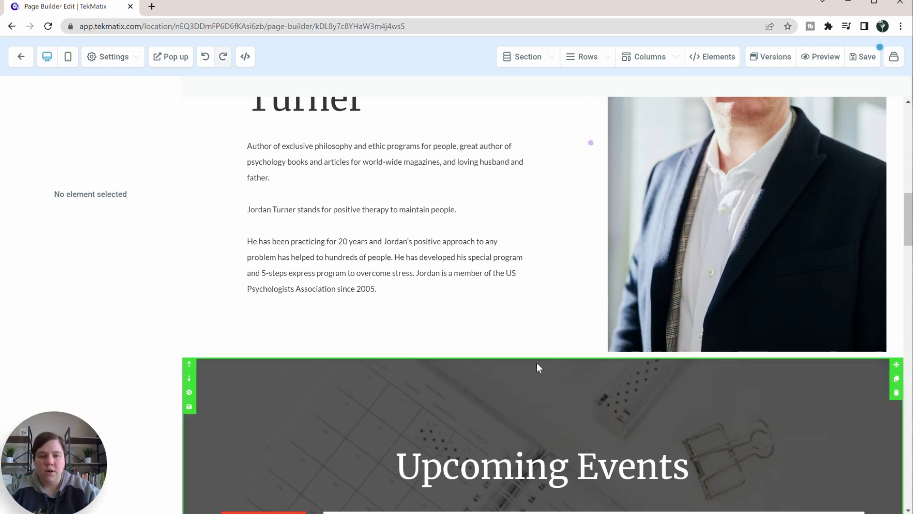
{"action": "left_click", "coordinate": [544, 360]}
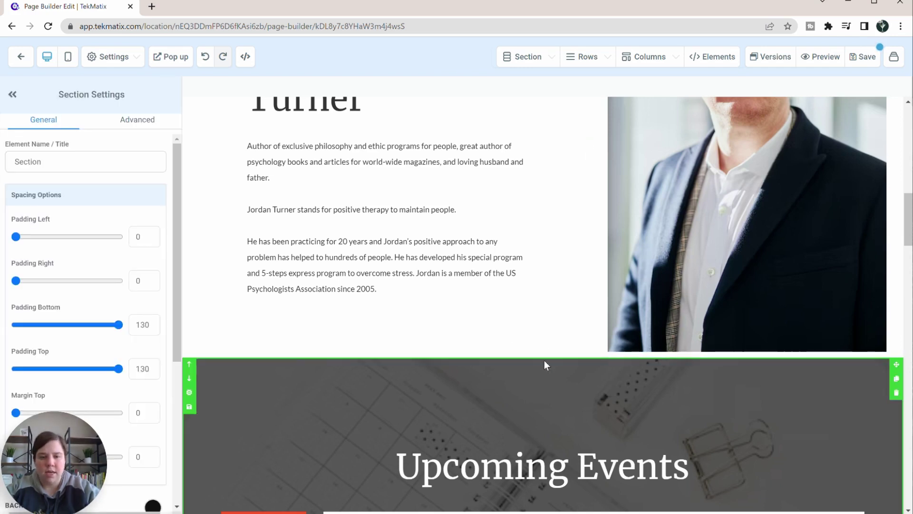
{"action": "left_click", "coordinate": [523, 59]}
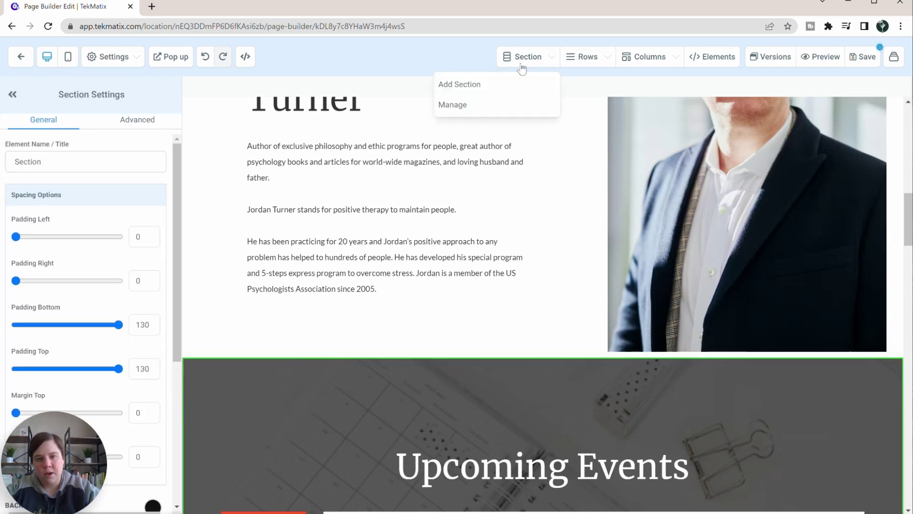
{"action": "left_click", "coordinate": [501, 91]}
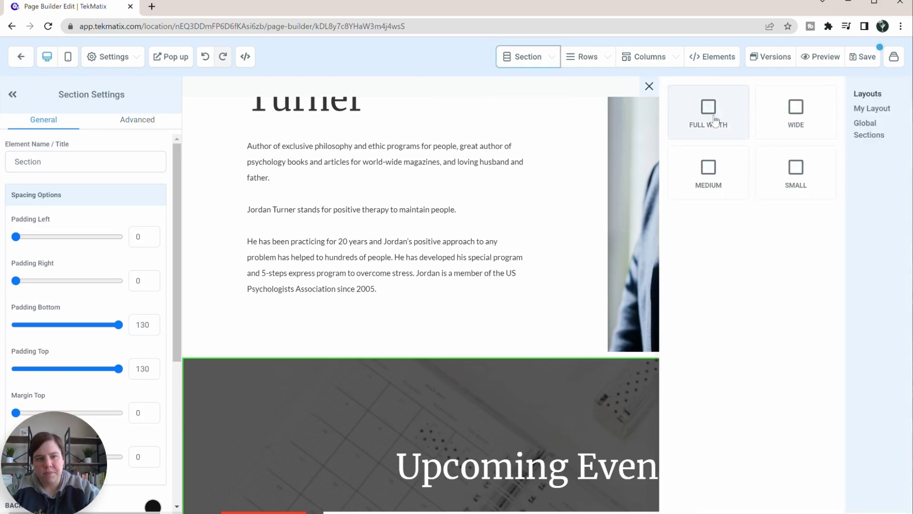
{"action": "left_click", "coordinate": [709, 121]}
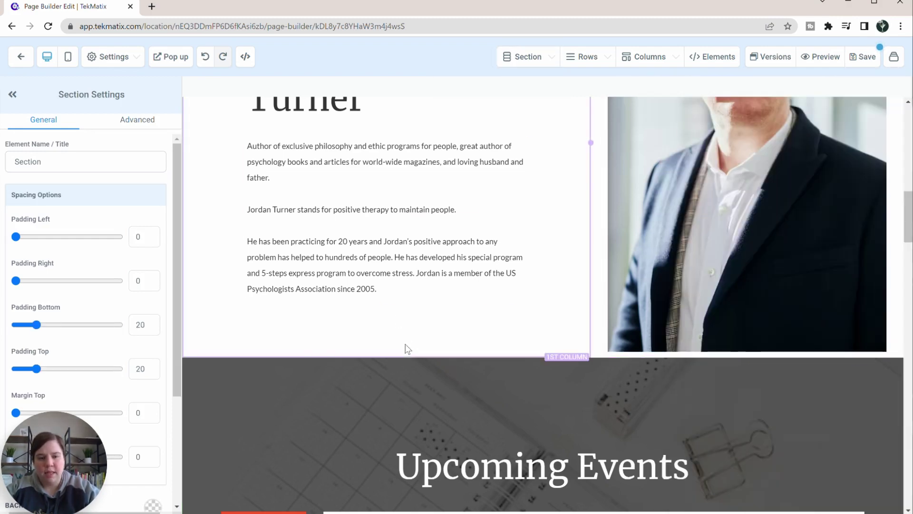
- Add a one-column row to the empty section below Upcoming Events
{"action": "scroll", "coordinate": [406, 344], "scroll_direction": "down", "scroll_amount": 4}
{"action": "scroll", "coordinate": [405, 343], "scroll_direction": "down", "scroll_amount": 9}
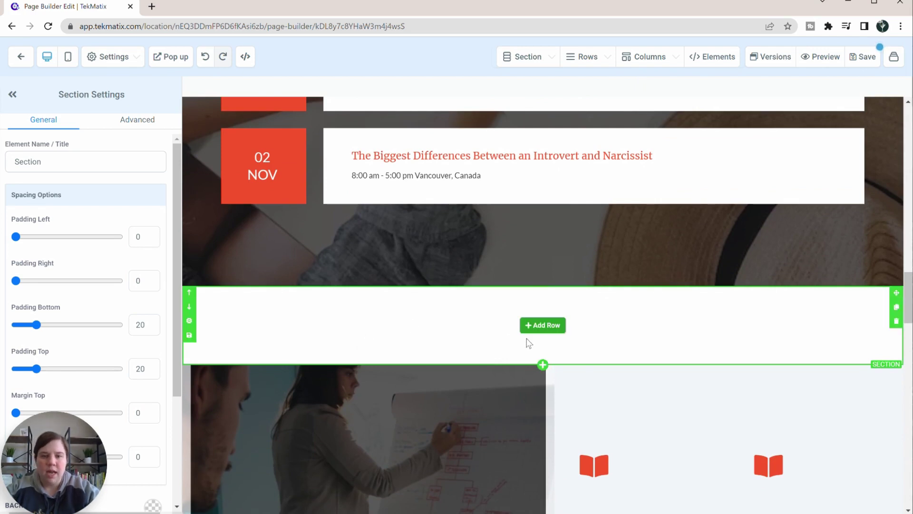
{"action": "left_click", "coordinate": [541, 327]}
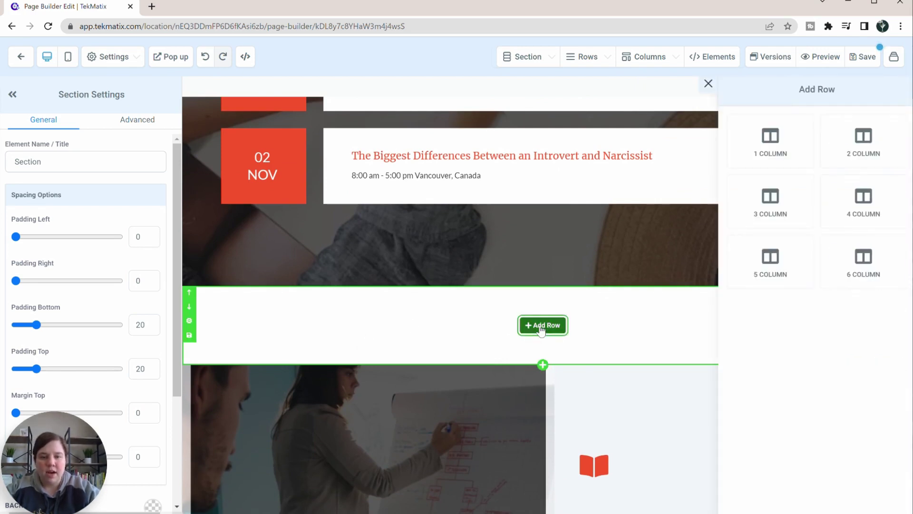
{"action": "left_click", "coordinate": [775, 146]}
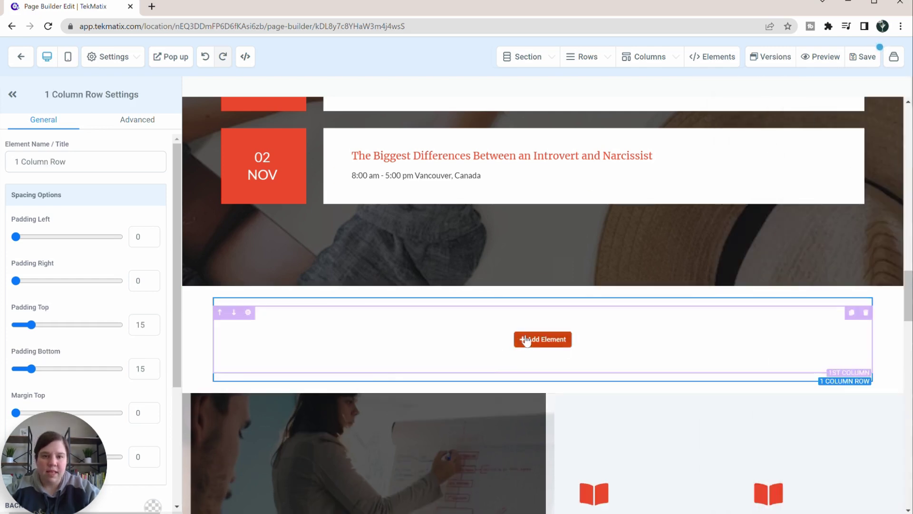
- Insert a Form element in the empty column and assign it the Scientific Research Paper Checklist form
{"action": "left_click", "coordinate": [526, 339]}
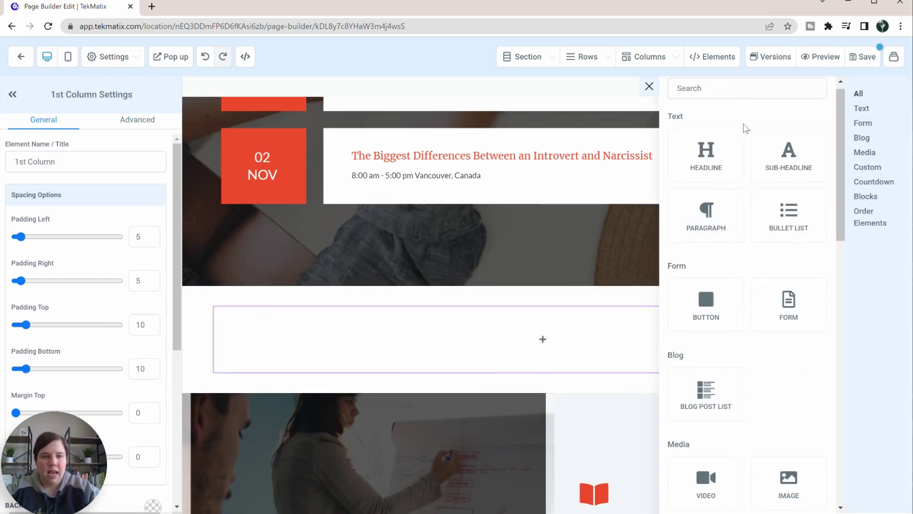
{"action": "left_click", "coordinate": [788, 305]}
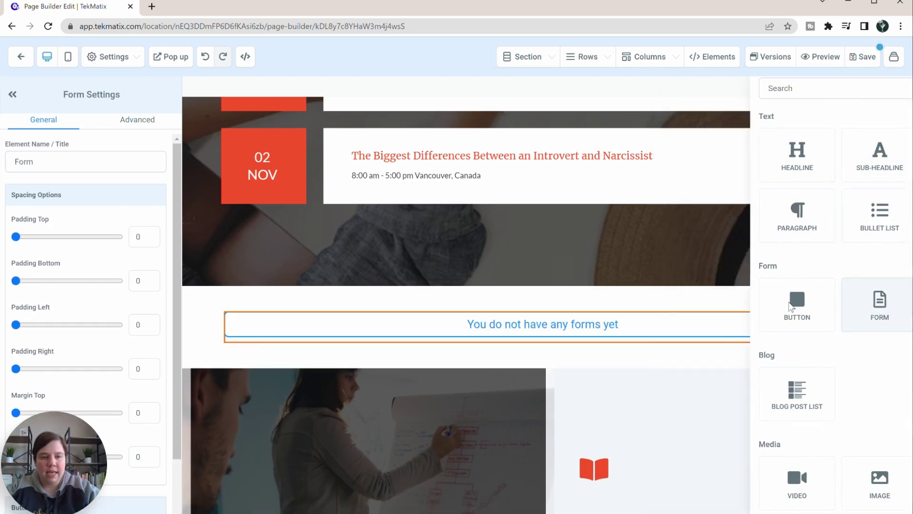
{"action": "left_click", "coordinate": [521, 244]}
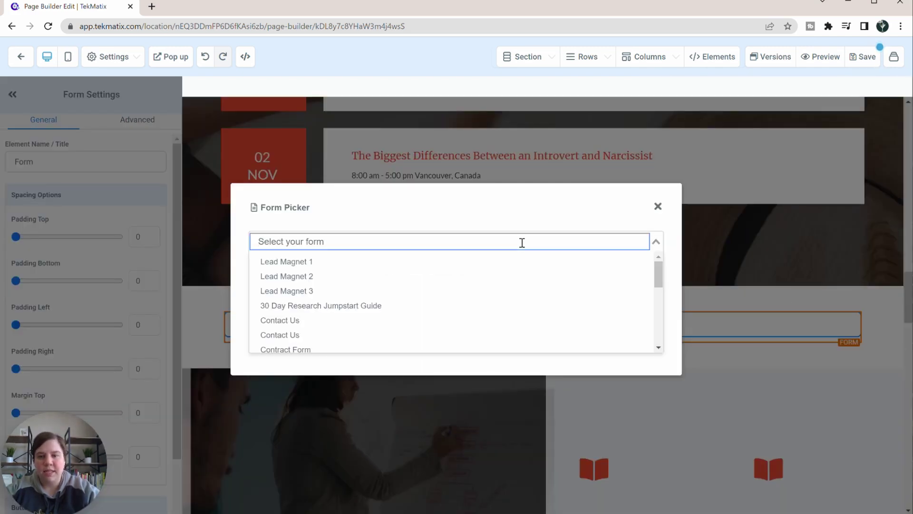
{"action": "scroll", "coordinate": [520, 298], "scroll_direction": "down", "scroll_amount": 5}
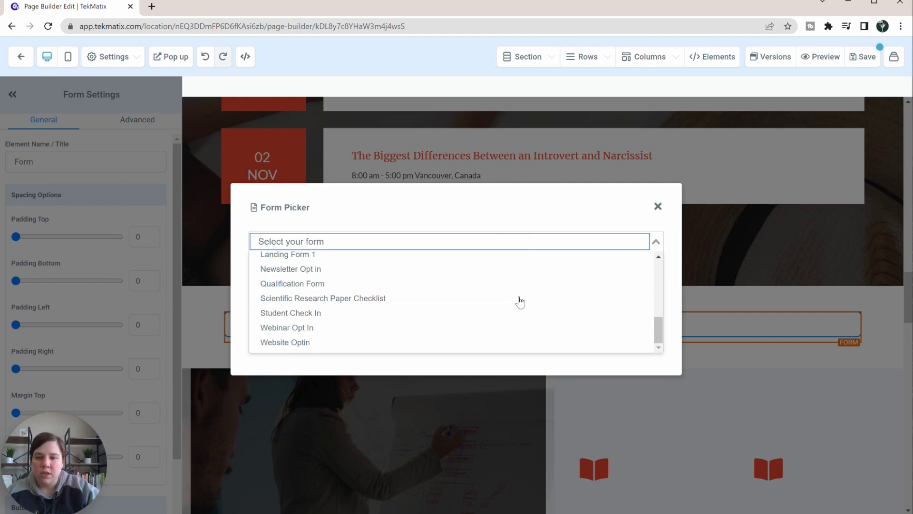
{"action": "left_click", "coordinate": [304, 299]}
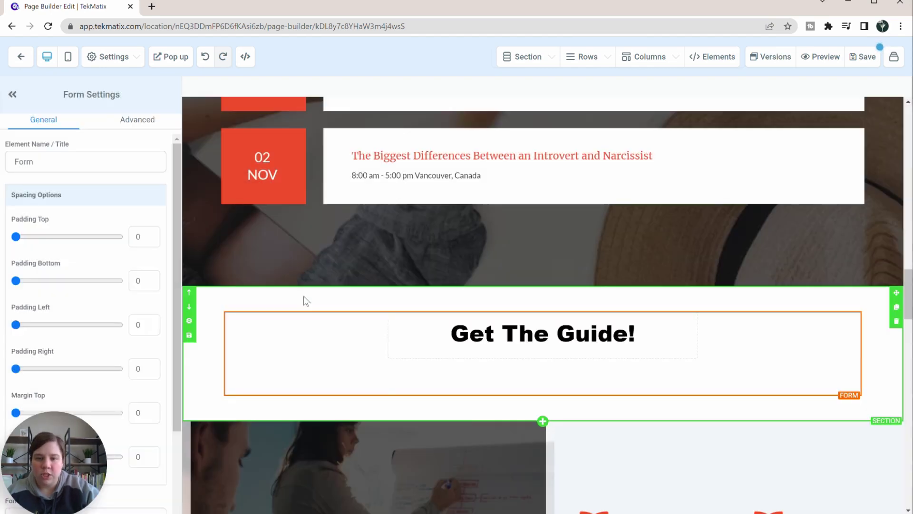
- Examine the placed form's fields and its redirect action options, keeping "Use action from form builder"
{"action": "scroll", "coordinate": [519, 364], "scroll_direction": "down", "scroll_amount": 6}
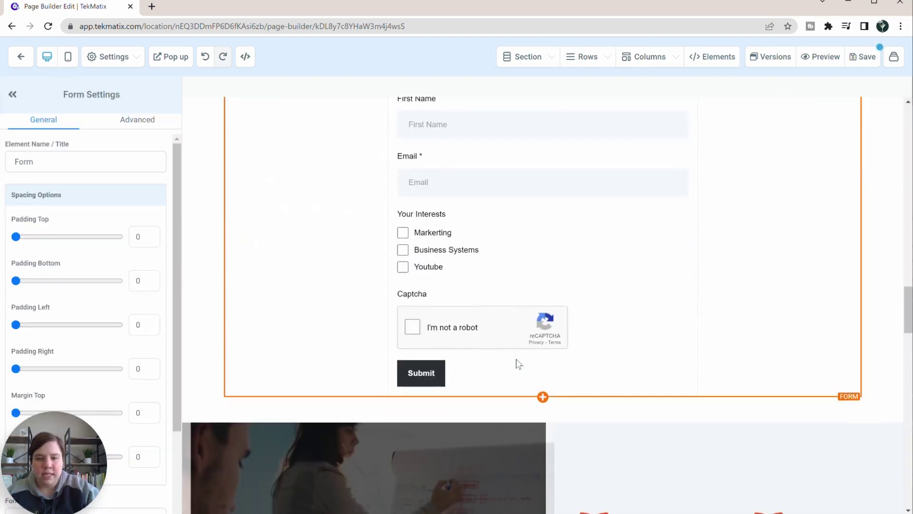
{"action": "scroll", "coordinate": [518, 364], "scroll_direction": "up", "scroll_amount": 3}
{"action": "scroll", "coordinate": [517, 363], "scroll_direction": "down", "scroll_amount": 3}
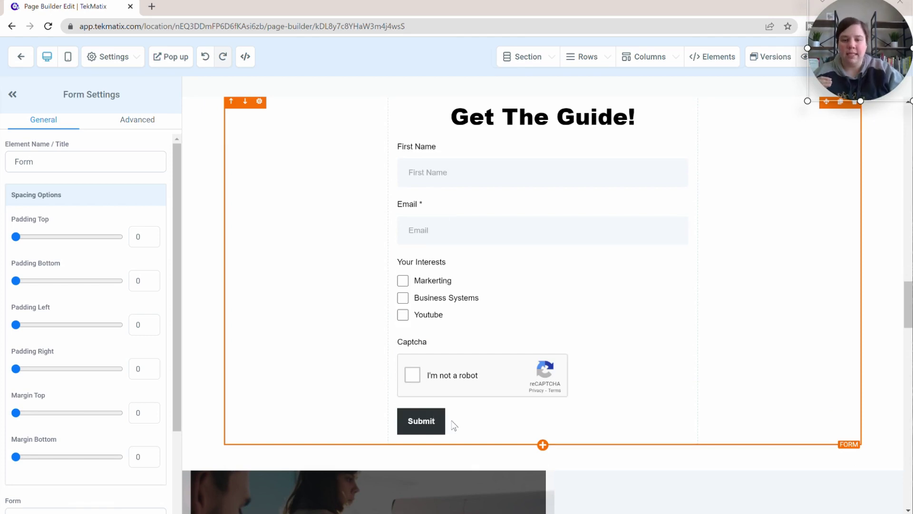
{"action": "scroll", "coordinate": [74, 272], "scroll_direction": "down", "scroll_amount": 2}
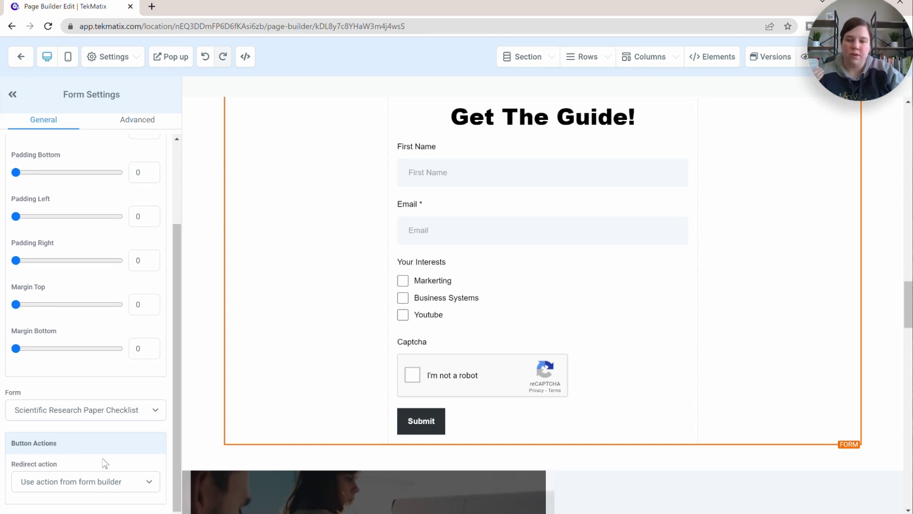
{"action": "left_click", "coordinate": [149, 483]}
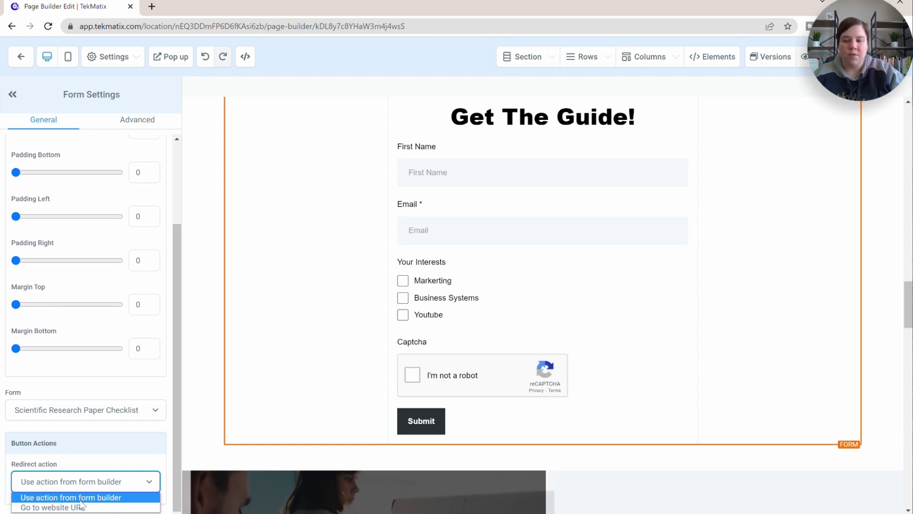
{"action": "left_click", "coordinate": [90, 486]}
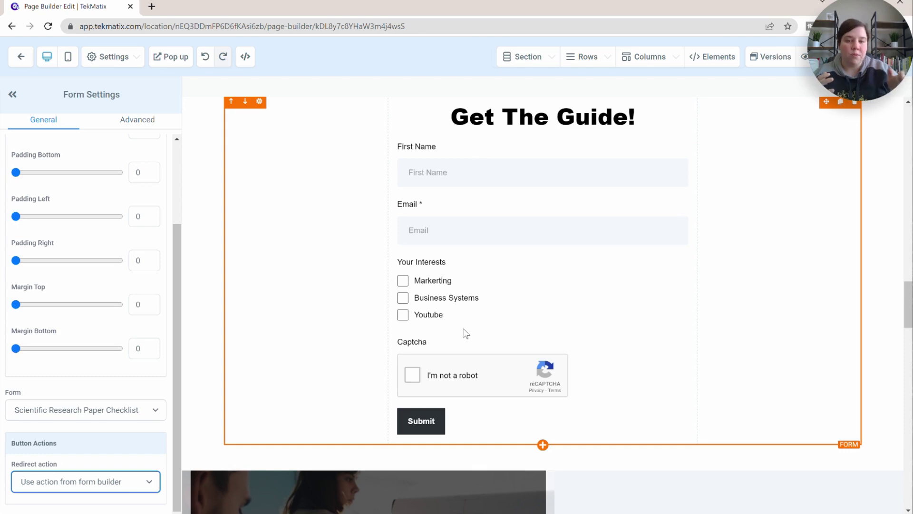
{"action": "left_click", "coordinate": [91, 483]}
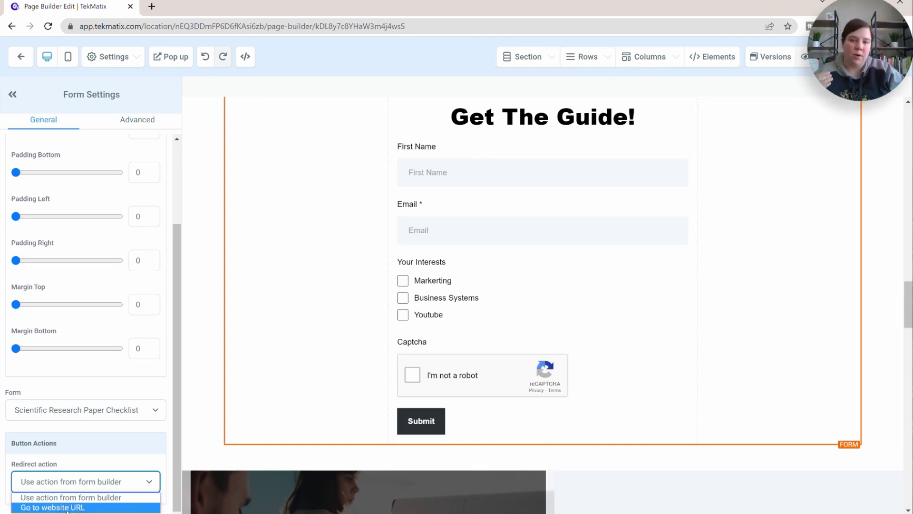
{"action": "left_click", "coordinate": [94, 458]}
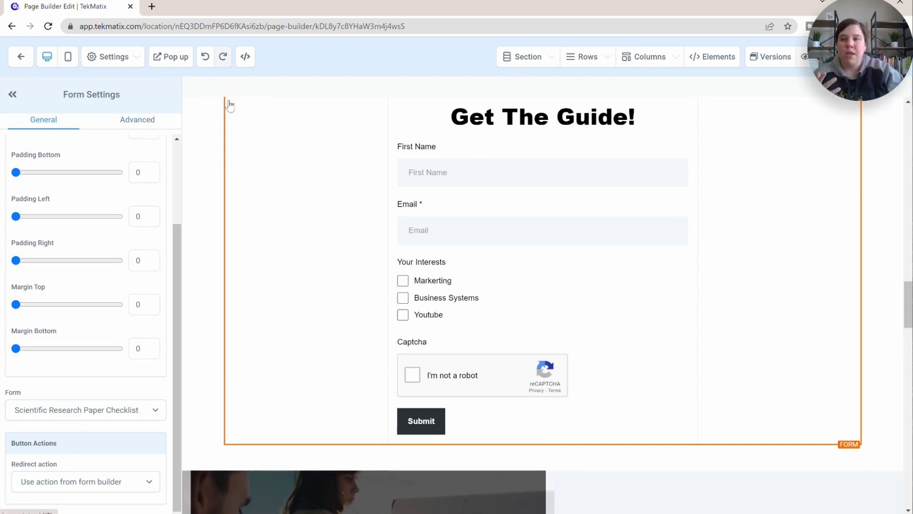
- Save the page and dismiss the SEO metadata settings without filling them in
{"action": "left_click_drag", "start_coordinate": [863, 64], "coordinate": [862, 482]}
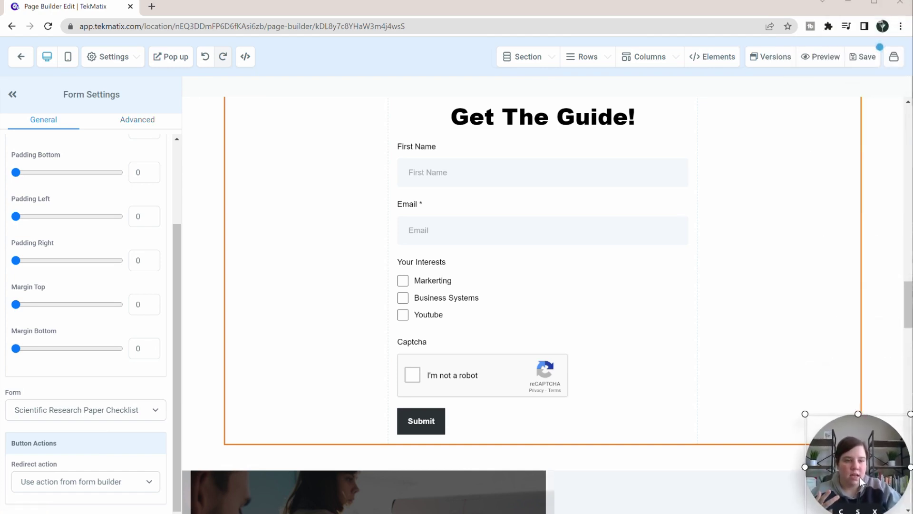
{"action": "left_click", "coordinate": [862, 57]}
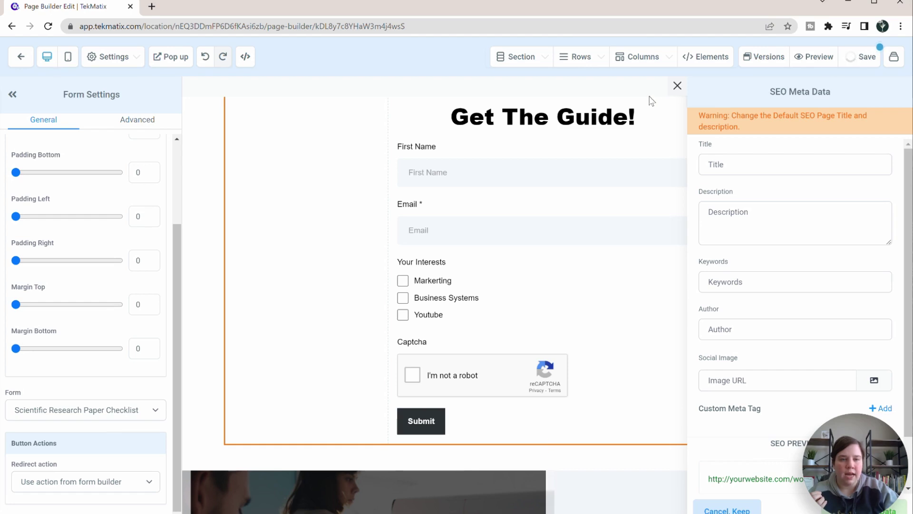
{"action": "left_click", "coordinate": [677, 85]}
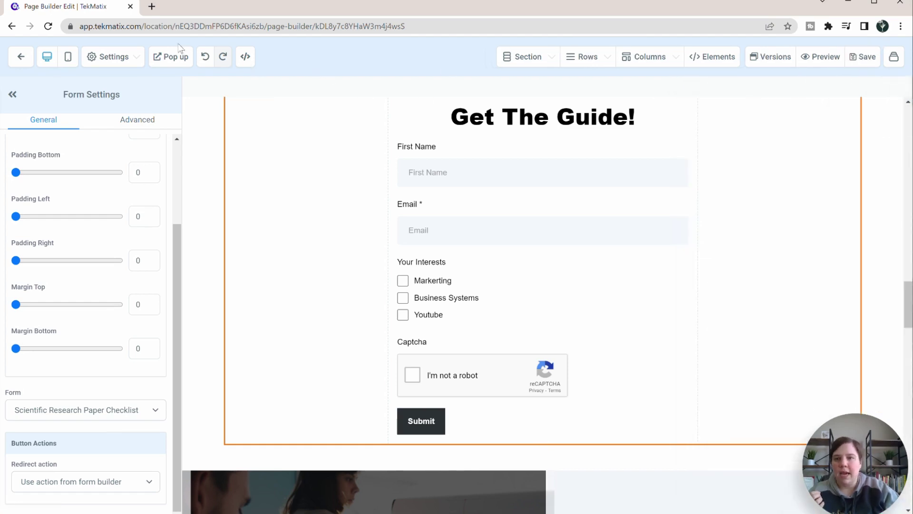
- Preview the page and submit the Get The Guide! form with a test email address and the captcha ticked, leaving First Name empty
{"action": "left_click", "coordinate": [819, 57]}
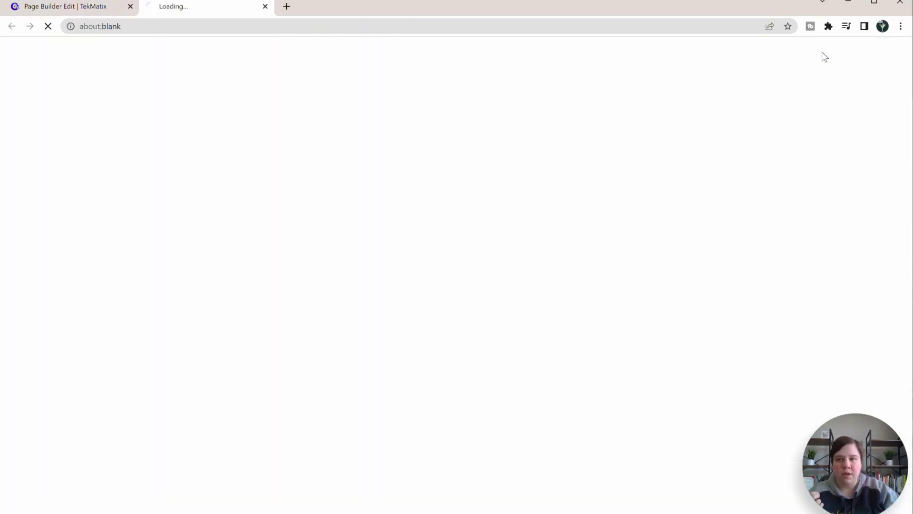
{"action": "scroll", "coordinate": [145, 461], "scroll_direction": "down", "scroll_amount": 20}
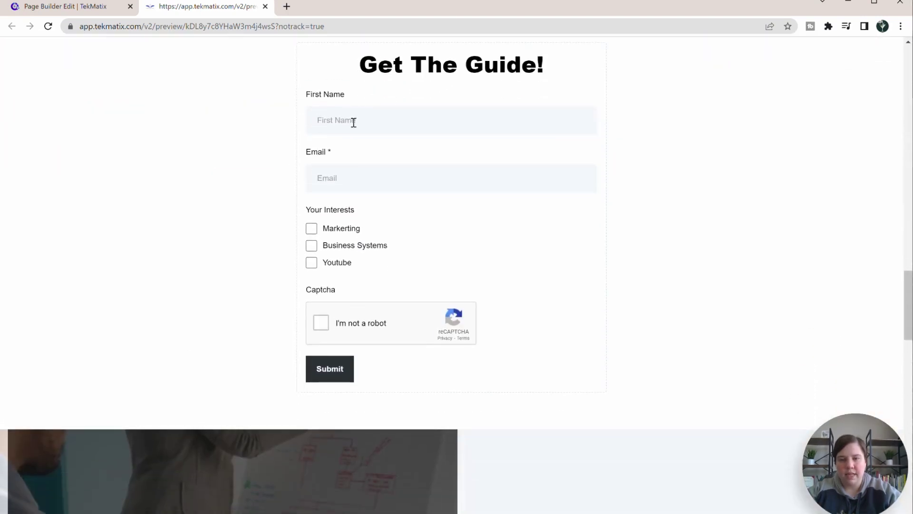
{"action": "type", "text": "Alana"}
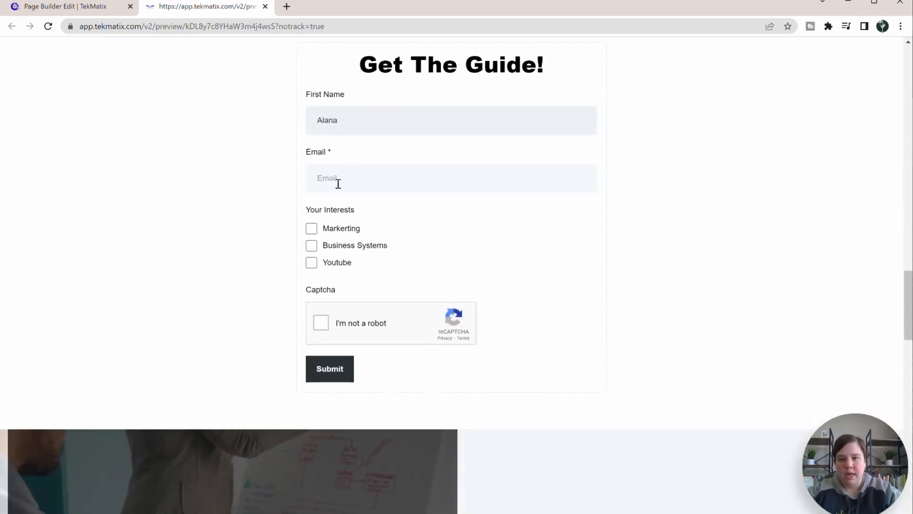
{"action": "type", "text": "lan"}
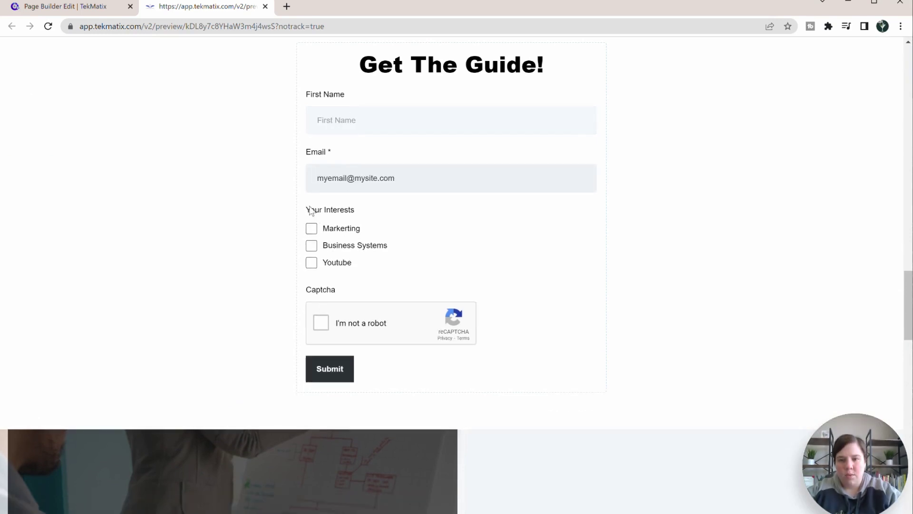
{"action": "left_click", "coordinate": [321, 323]}
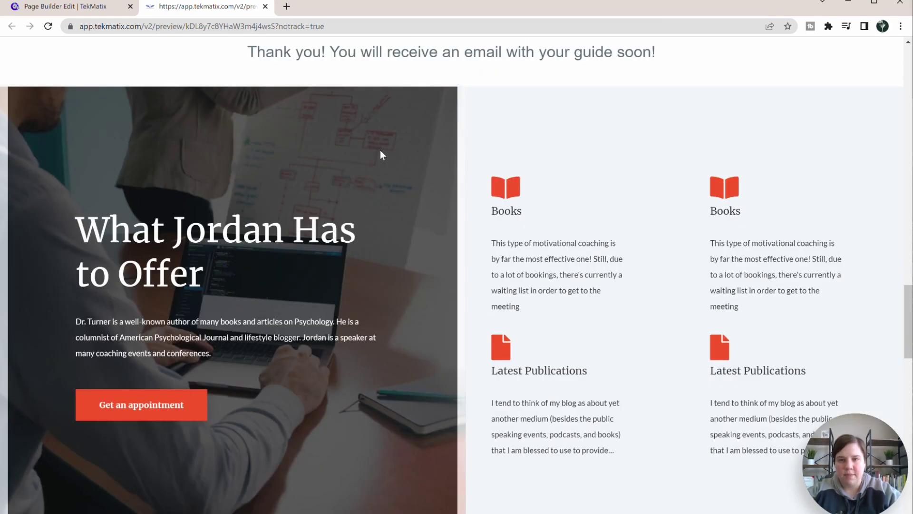
- Examine the confirmation text shown in the form's place between the events list and the What Jordan Has to Offer section
{"action": "scroll", "coordinate": [387, 119], "scroll_direction": "up", "scroll_amount": 6}
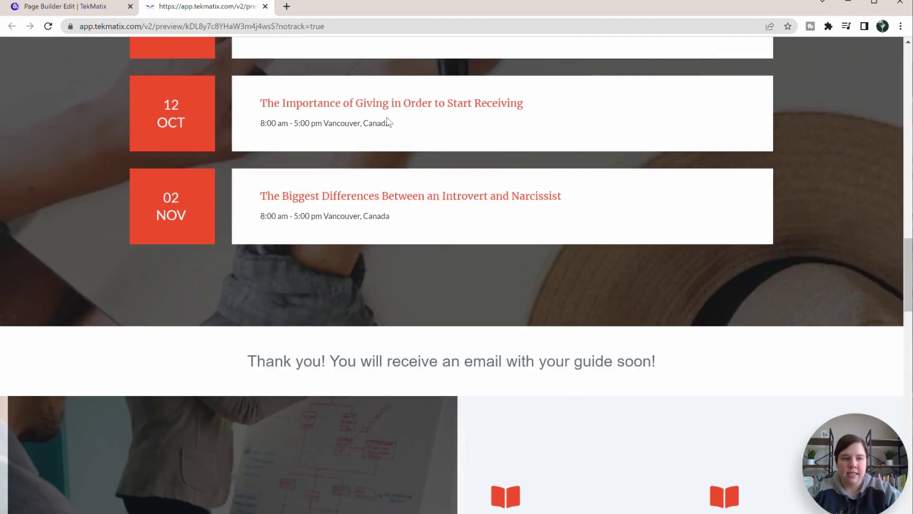
{"action": "scroll", "coordinate": [387, 120], "scroll_direction": "down", "scroll_amount": 2}
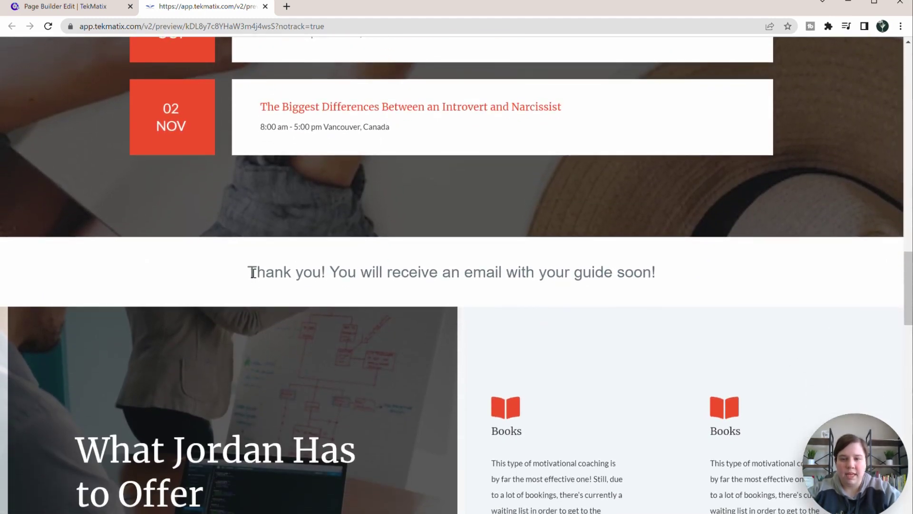
{"action": "left_click_drag", "start_coordinate": [253, 273], "coordinate": [607, 280]}
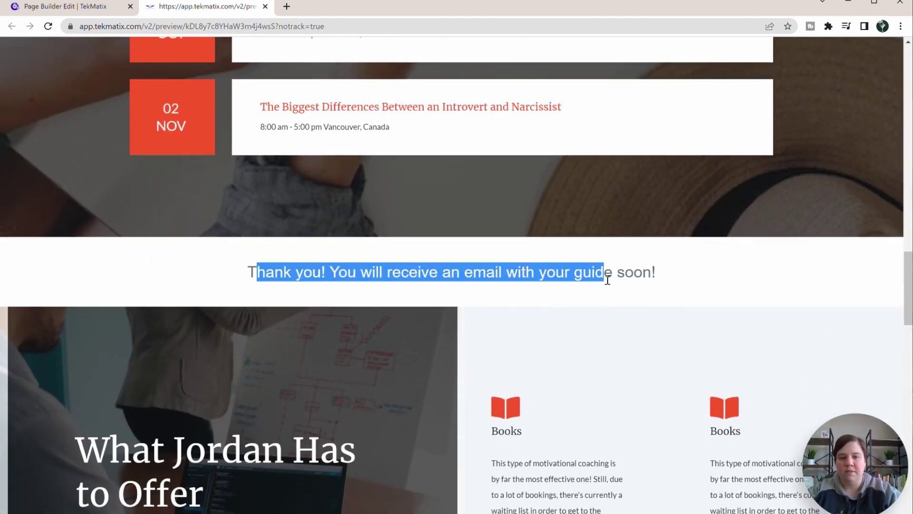
{"action": "left_click", "coordinate": [608, 280]}
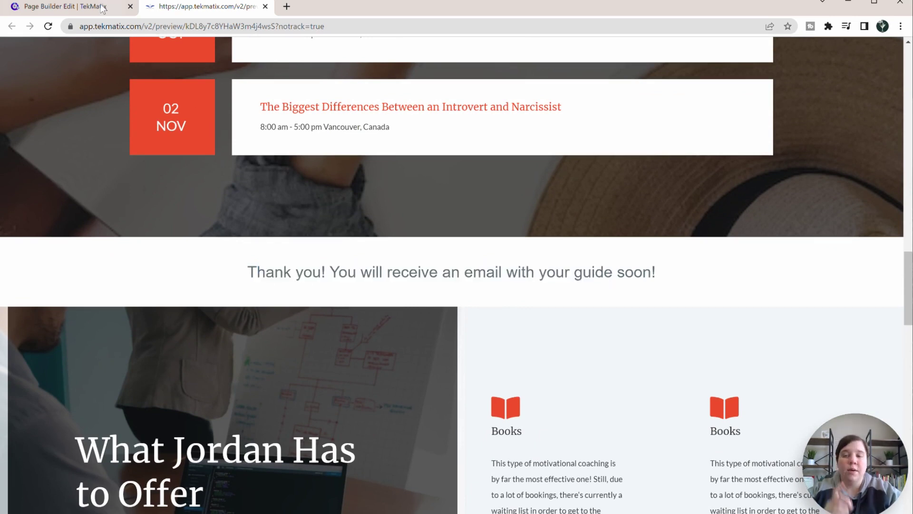
- Leave the page builder and open the Scientific Research Paper Checklist form in the form builder
{"action": "left_click", "coordinate": [54, 10]}
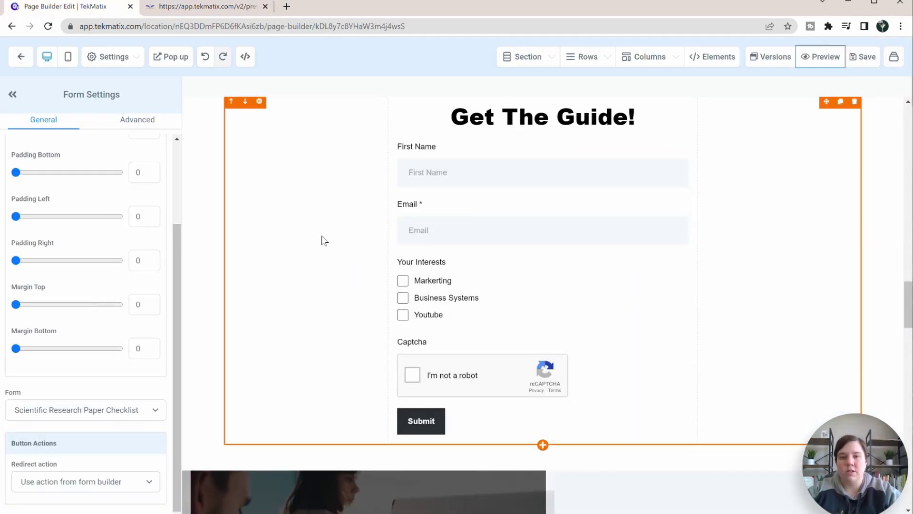
{"action": "left_click", "coordinate": [21, 57]}
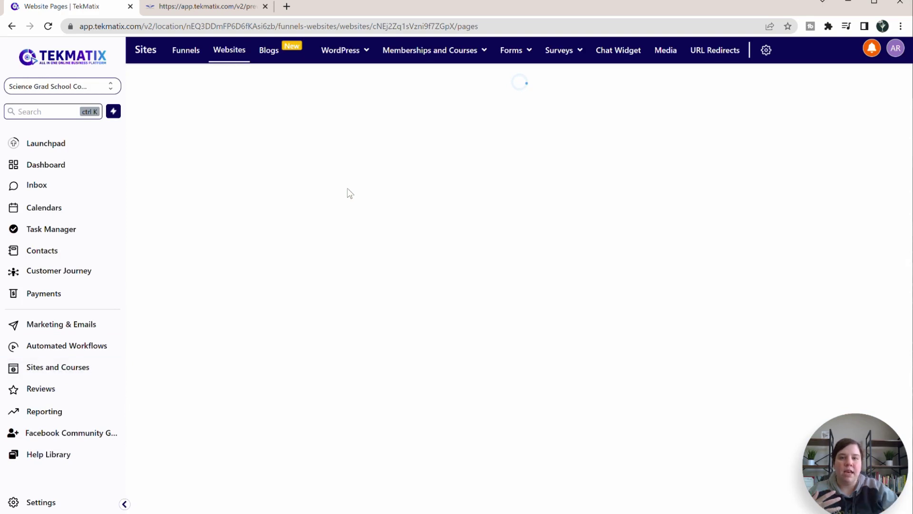
{"action": "mouse_move", "coordinate": [518, 57]}
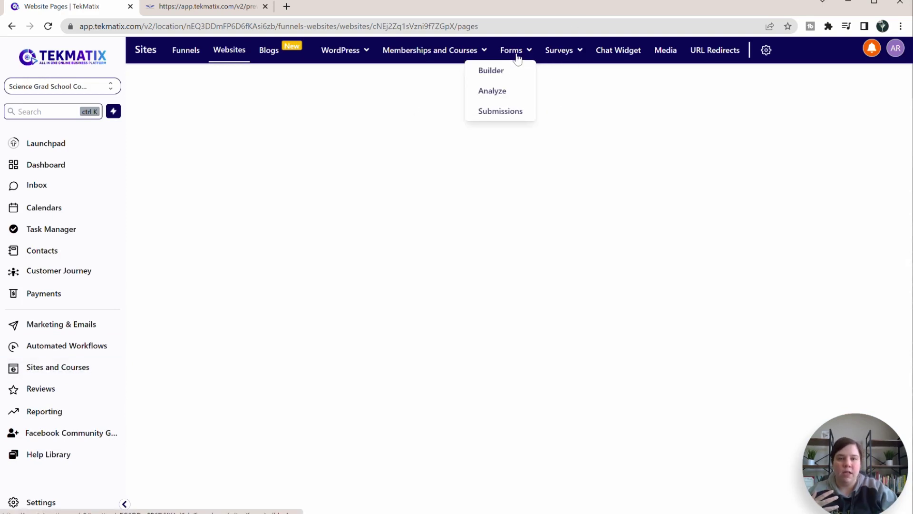
{"action": "left_click", "coordinate": [491, 72]}
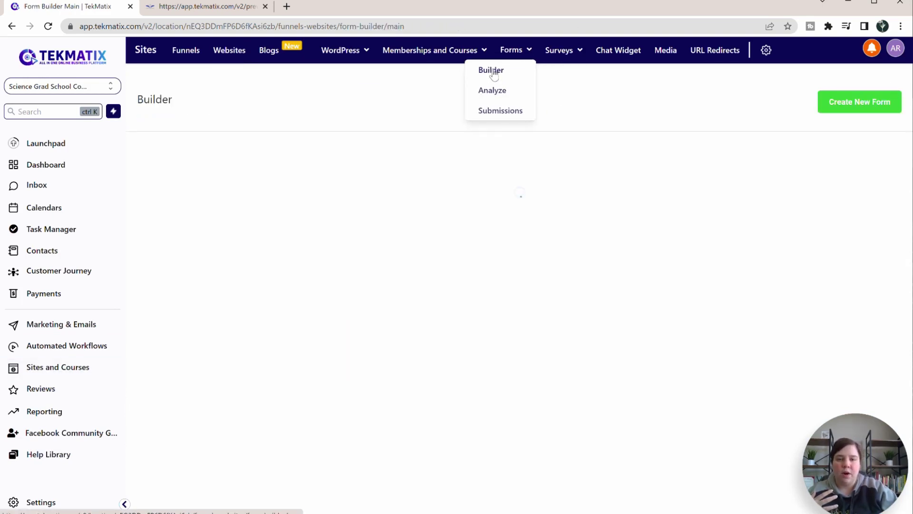
{"action": "mouse_move", "coordinate": [519, 60]}
{"action": "left_click", "coordinate": [494, 72]}
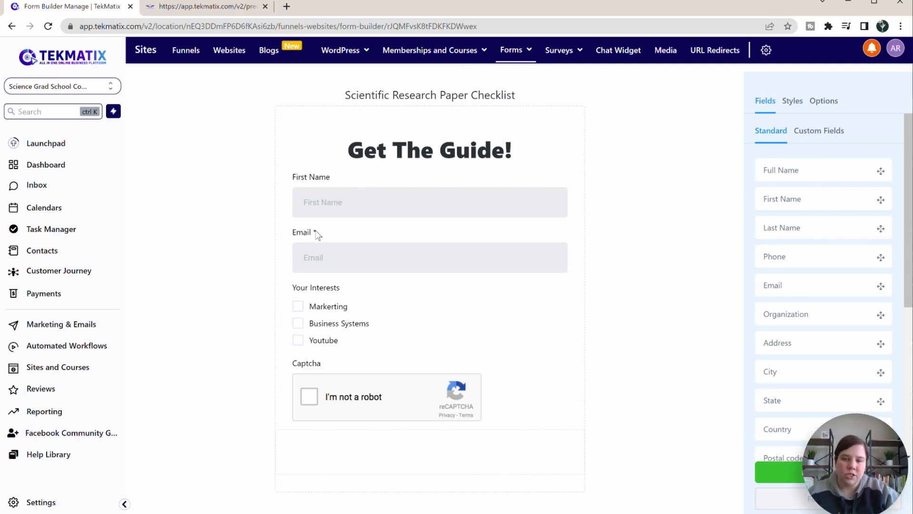
- Make the form's First Name field required, then switch it back to optional
{"action": "left_click", "coordinate": [354, 186]}
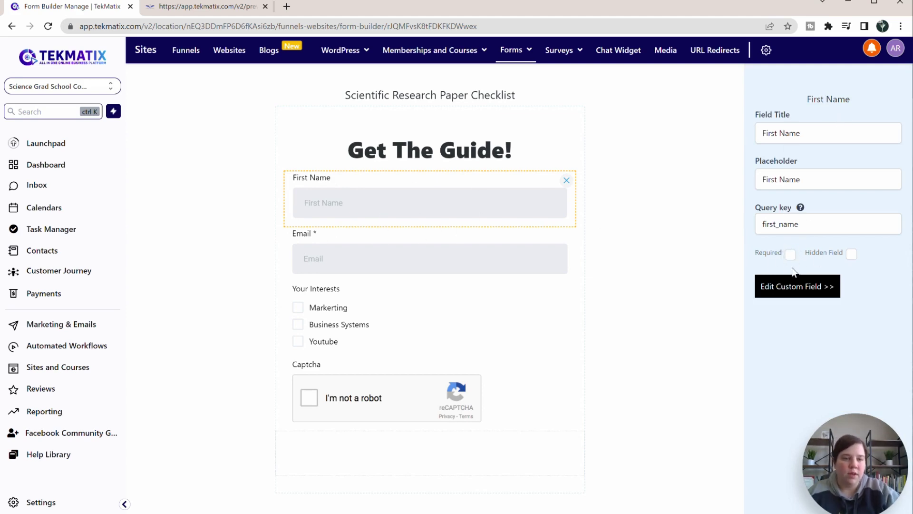
{"action": "left_click_drag", "start_coordinate": [756, 252], "coordinate": [791, 260]}
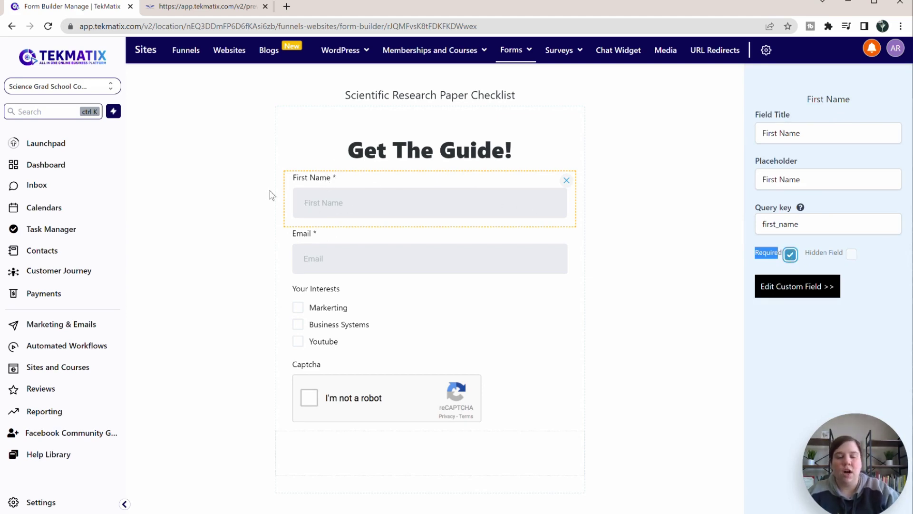
{"action": "left_click", "coordinate": [791, 255]}
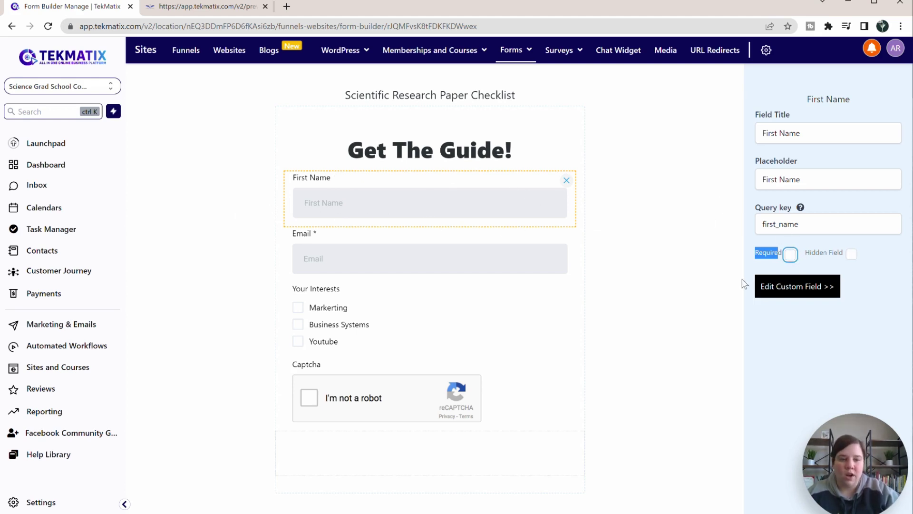
{"action": "left_click", "coordinate": [450, 205]}
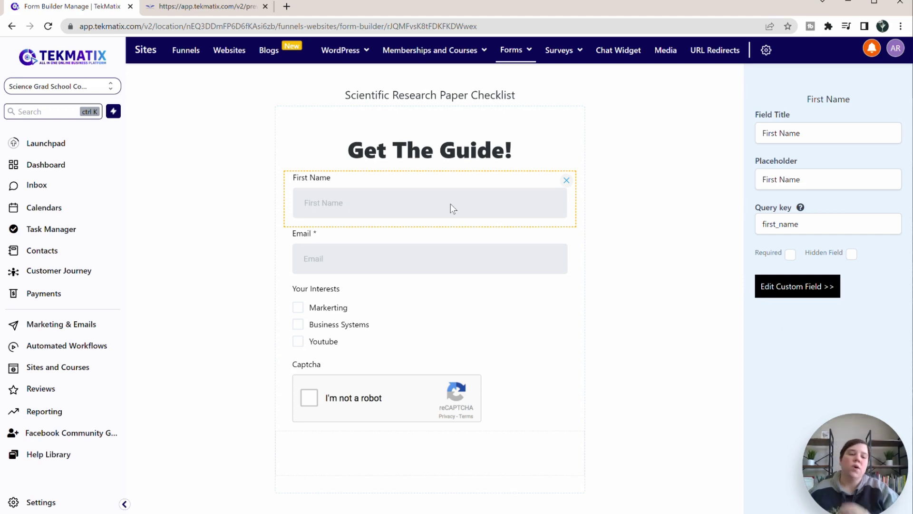